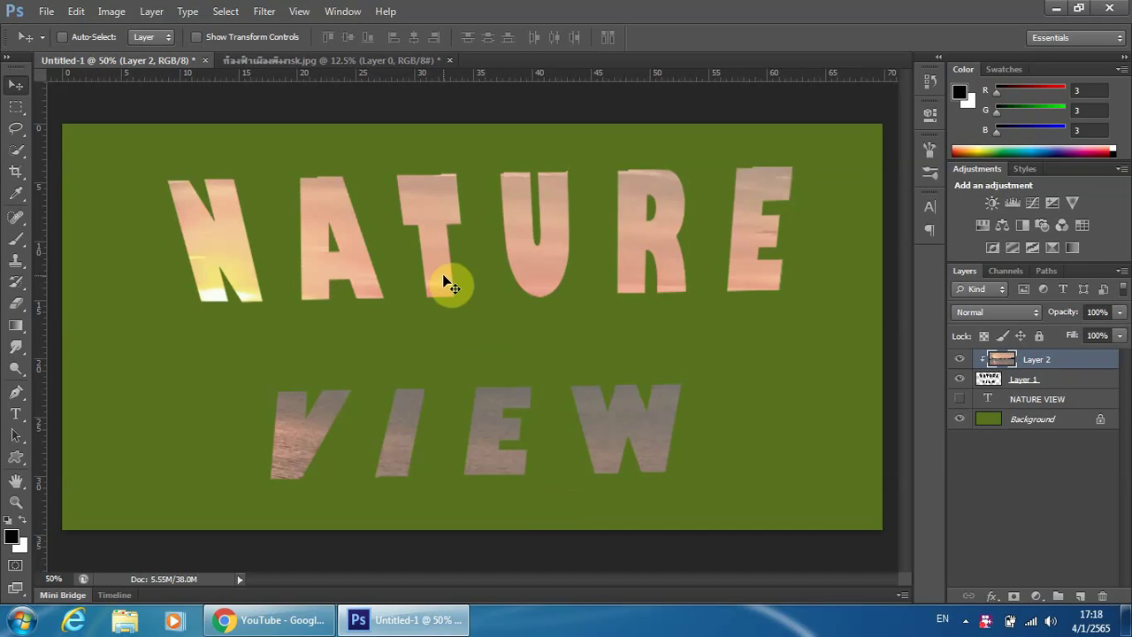
Drag the clipped landscape photo upward inside NATURE VIEW so the sunset and mountains show
{"action": "left_click_drag", "start_coordinate": [444, 276], "coordinate": [458, 258]}
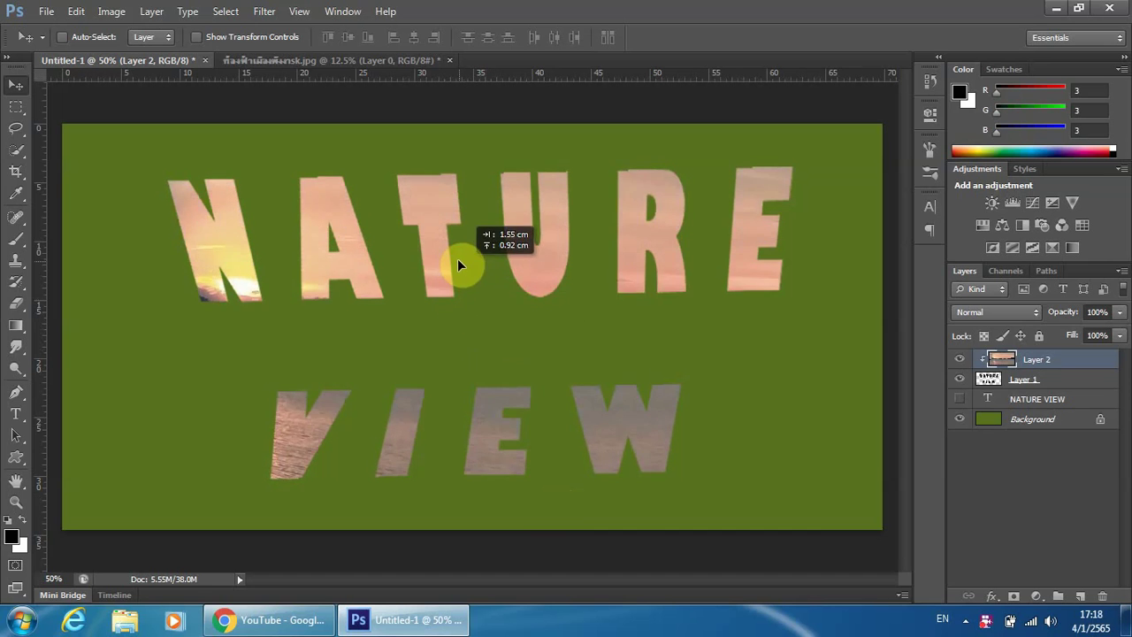
{"action": "left_click_drag", "start_coordinate": [471, 341], "coordinate": [476, 302]}
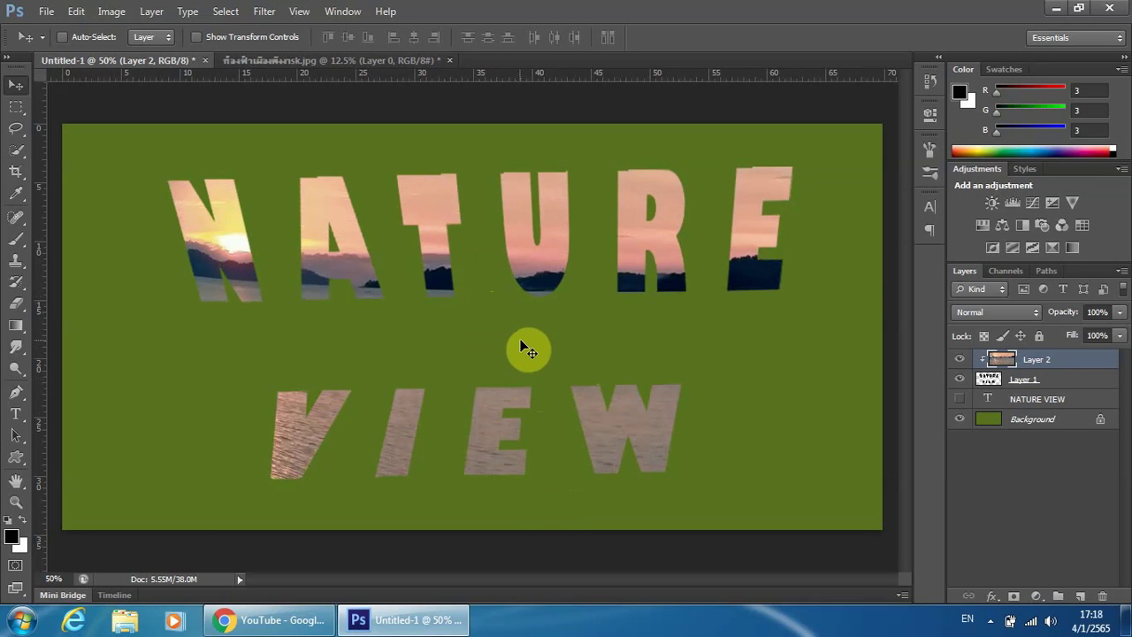
{"action": "left_click", "coordinate": [266, 20]}
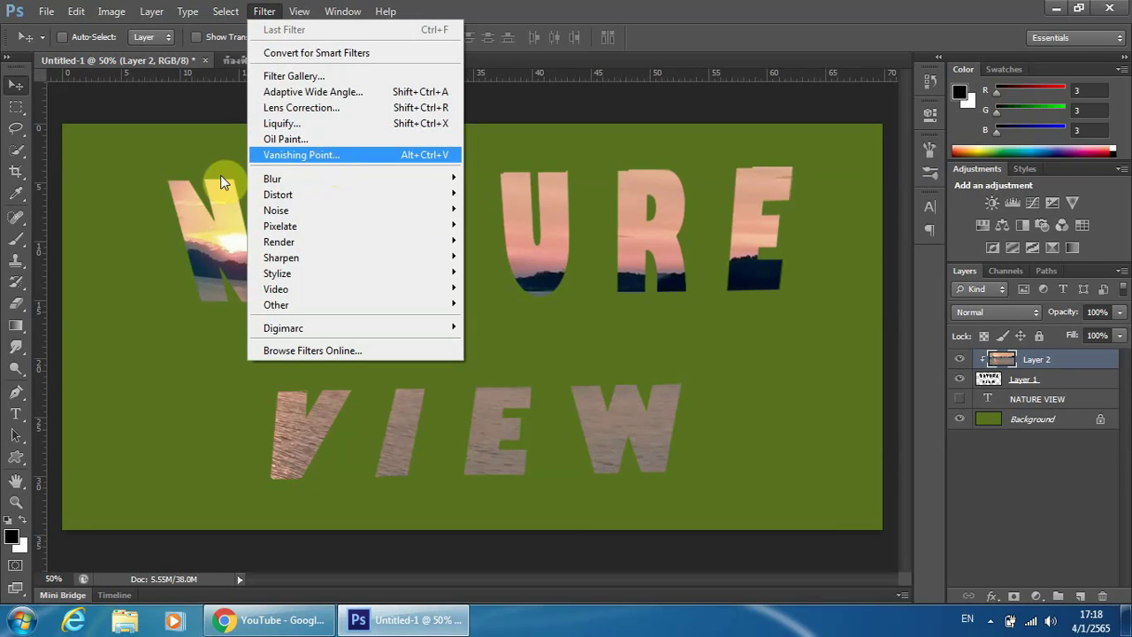
{"action": "left_click", "coordinate": [154, 184]}
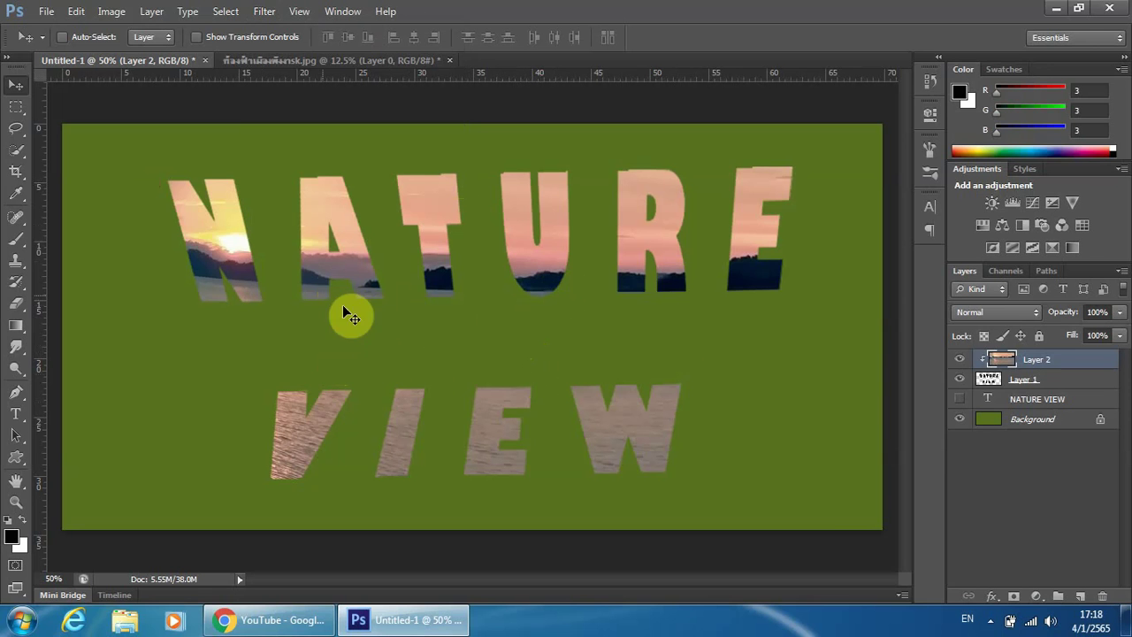
Save the artwork as Untitled-1.psd in Photoshop format, accepting the compatibility option
{"action": "left_click", "coordinate": [44, 10]}
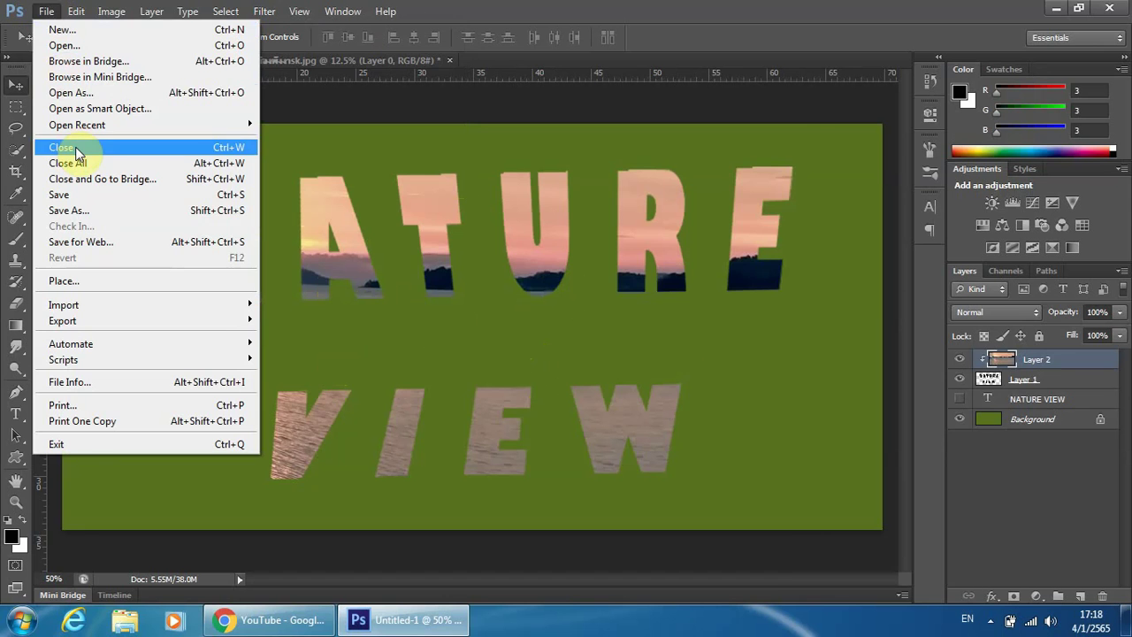
{"action": "left_click", "coordinate": [62, 211]}
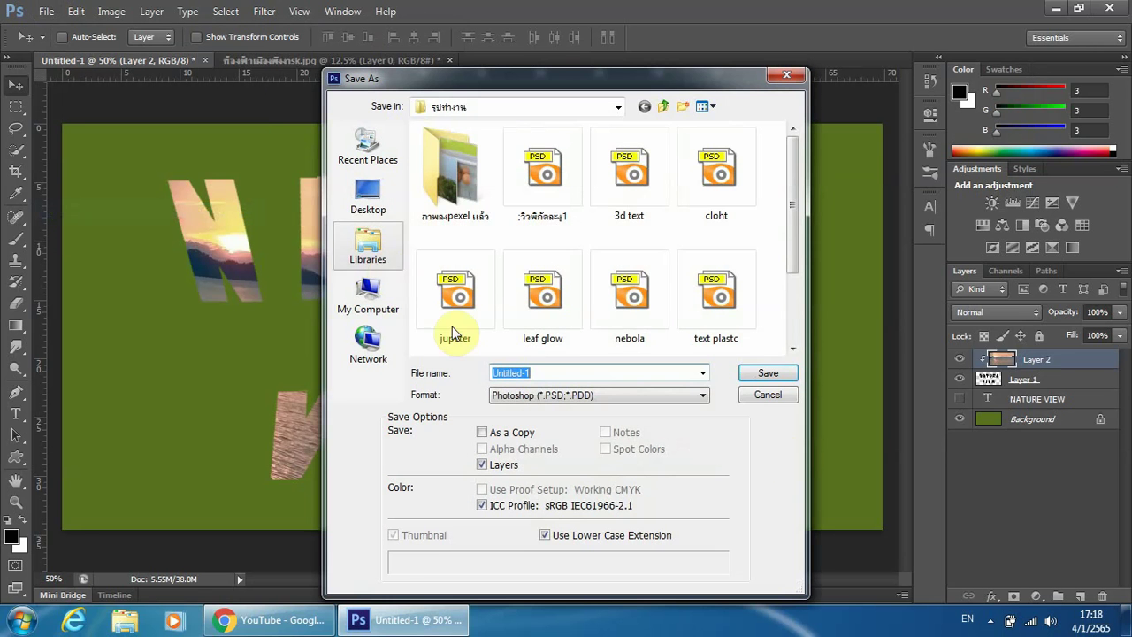
{"action": "left_click", "coordinate": [769, 374]}
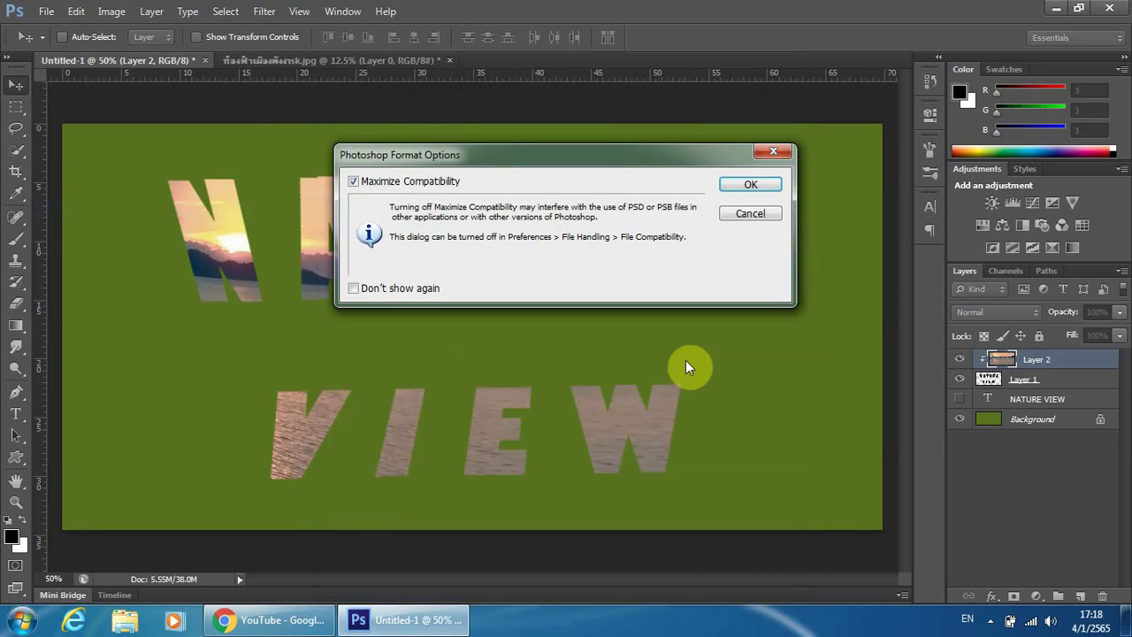
{"action": "left_click", "coordinate": [764, 184]}
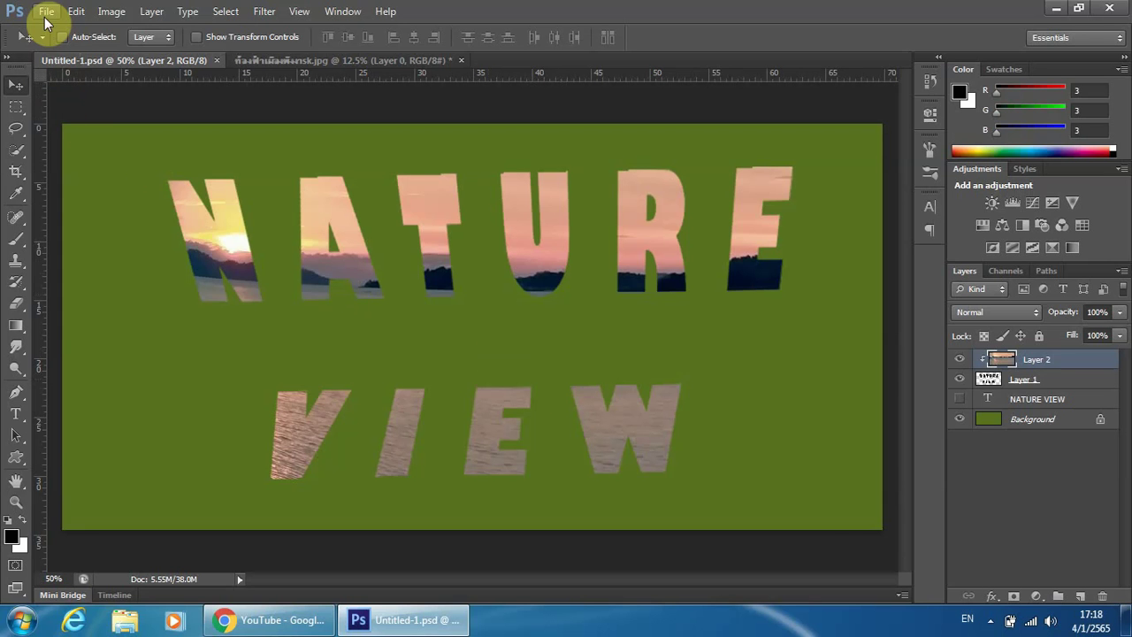
Create a new blank document 1920 × 980 pixels at 72 ppi
{"action": "left_click", "coordinate": [45, 13]}
{"action": "left_click", "coordinate": [69, 32]}
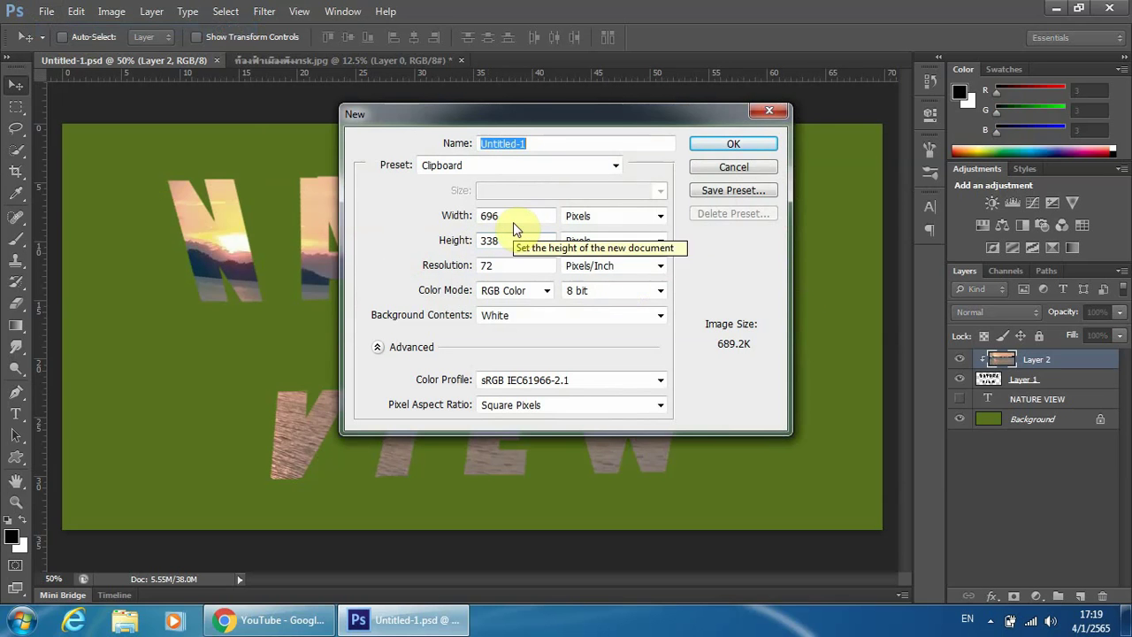
{"action": "left_click_drag", "start_coordinate": [505, 218], "coordinate": [467, 221]}
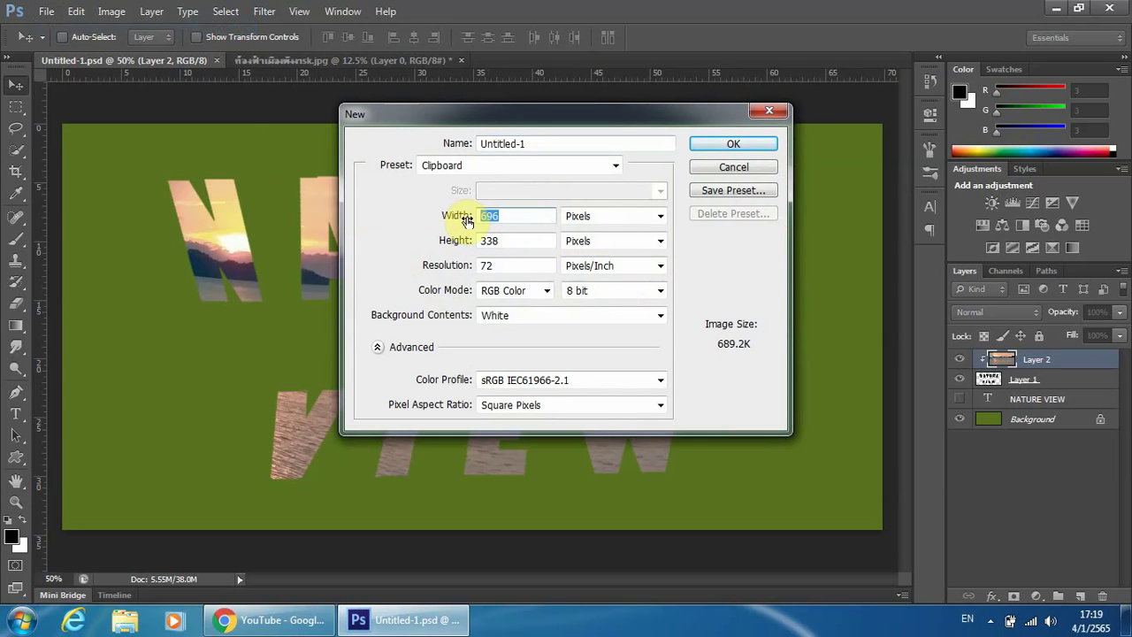
{"action": "type", "text": "1"}
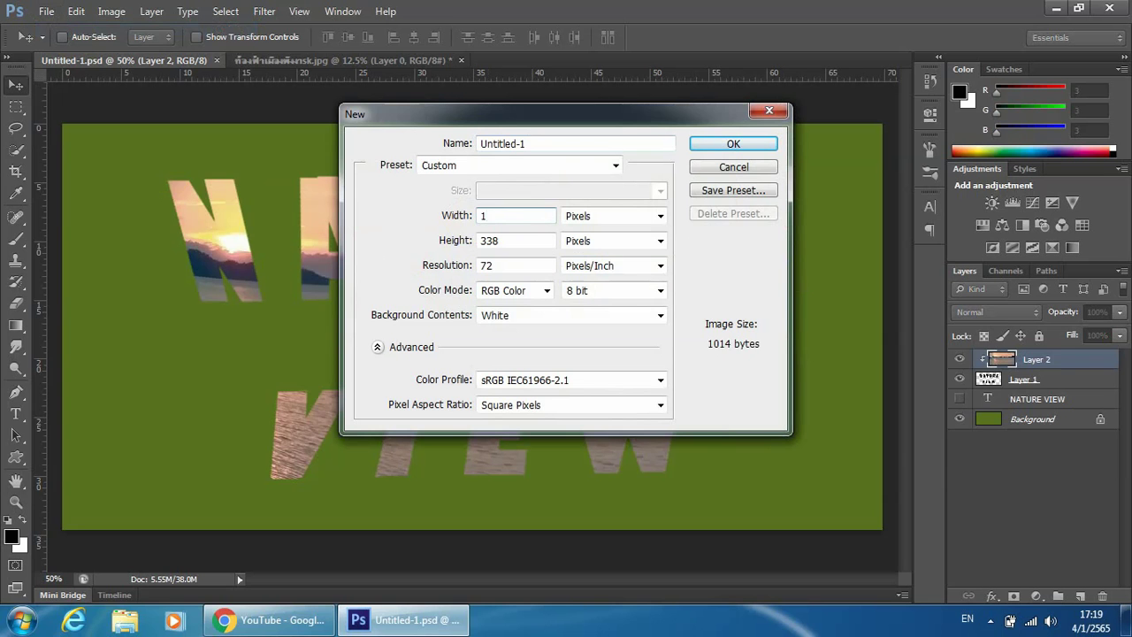
{"action": "type", "text": "920"}
{"action": "left_click_drag", "start_coordinate": [513, 241], "coordinate": [459, 243]}
{"action": "type", "text": "9"}
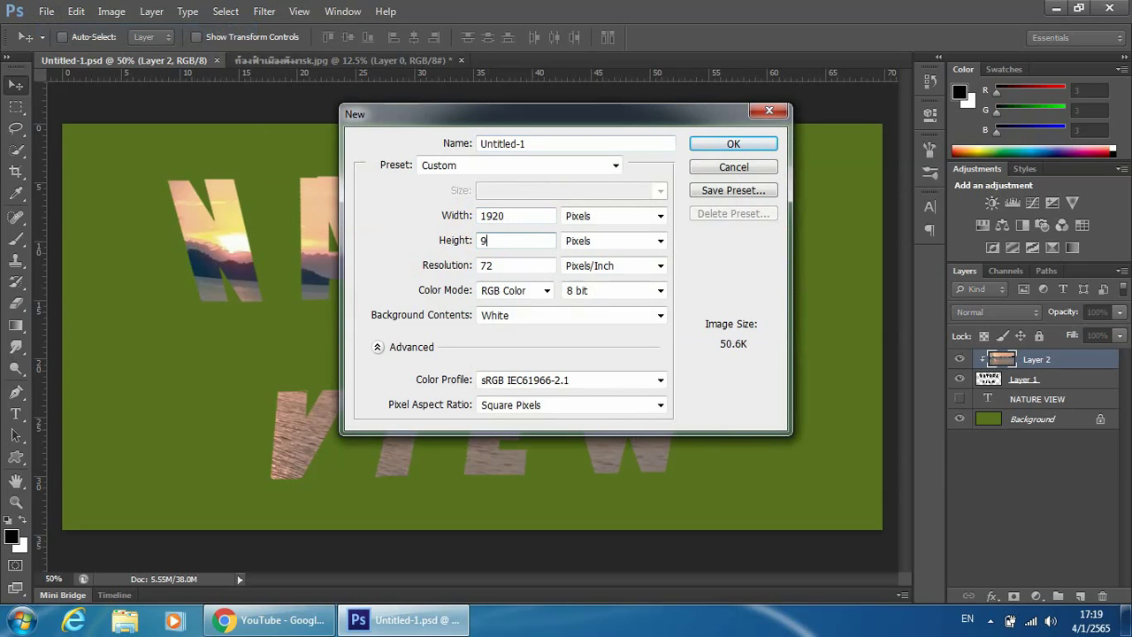
{"action": "type", "text": "80"}
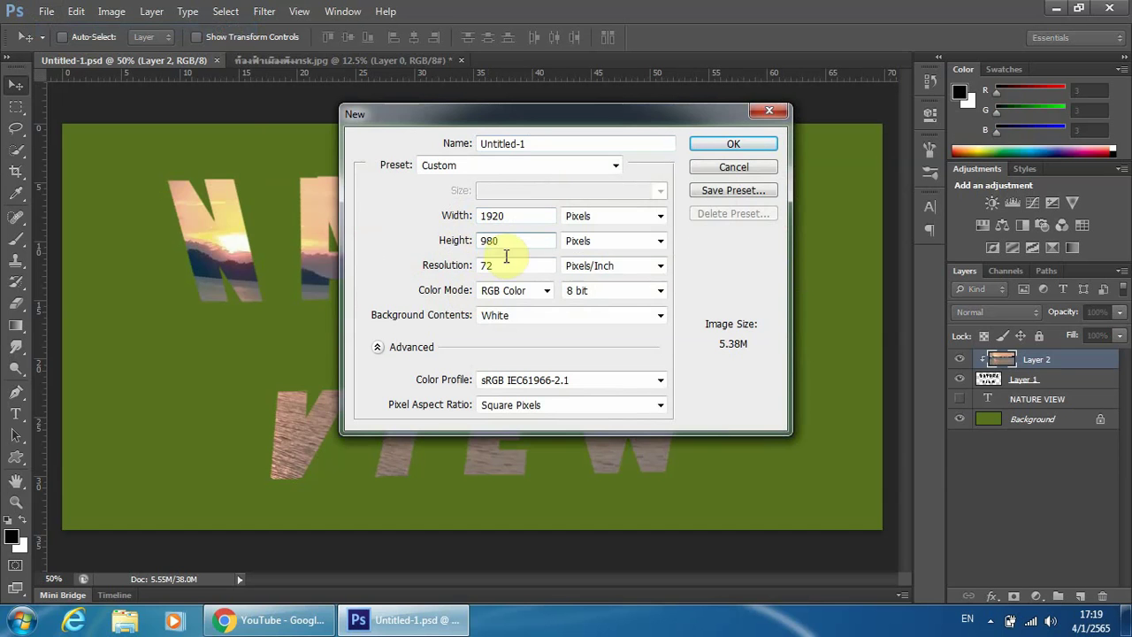
{"action": "left_click", "coordinate": [732, 143]}
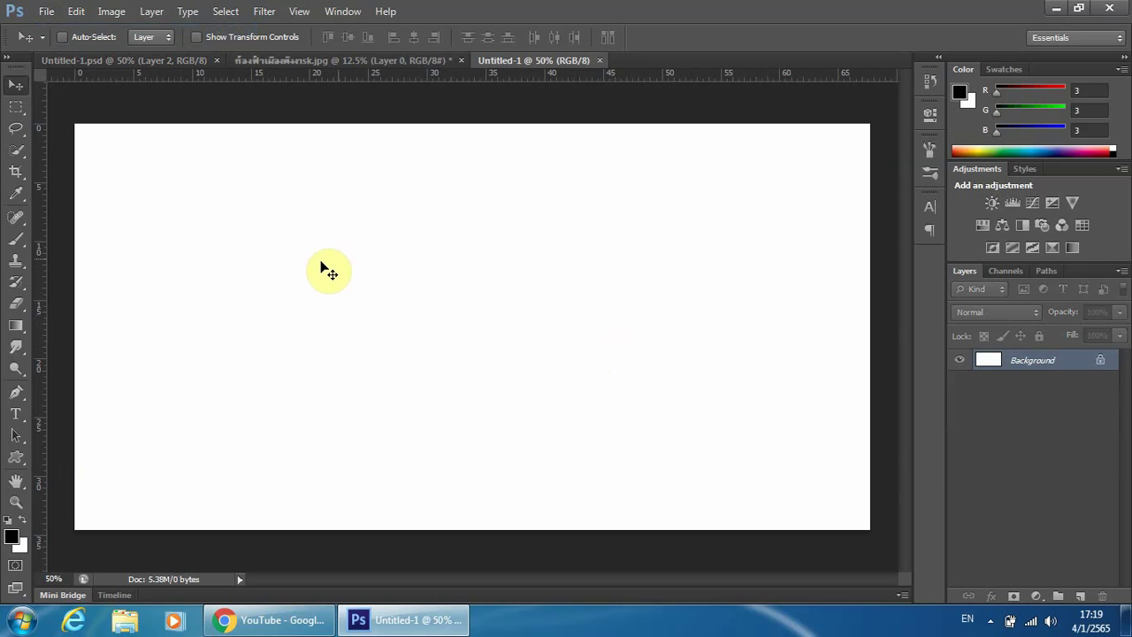
Fill the whole canvas with the custom light lime green colour #c1ee60
{"action": "left_click", "coordinate": [75, 12]}
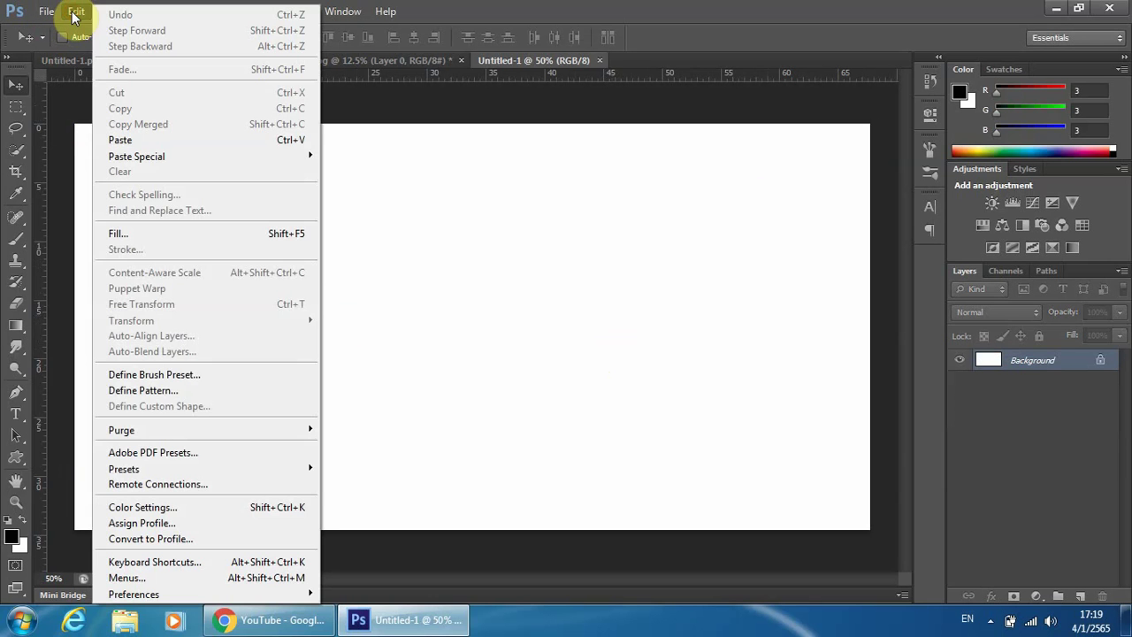
{"action": "left_click", "coordinate": [120, 234]}
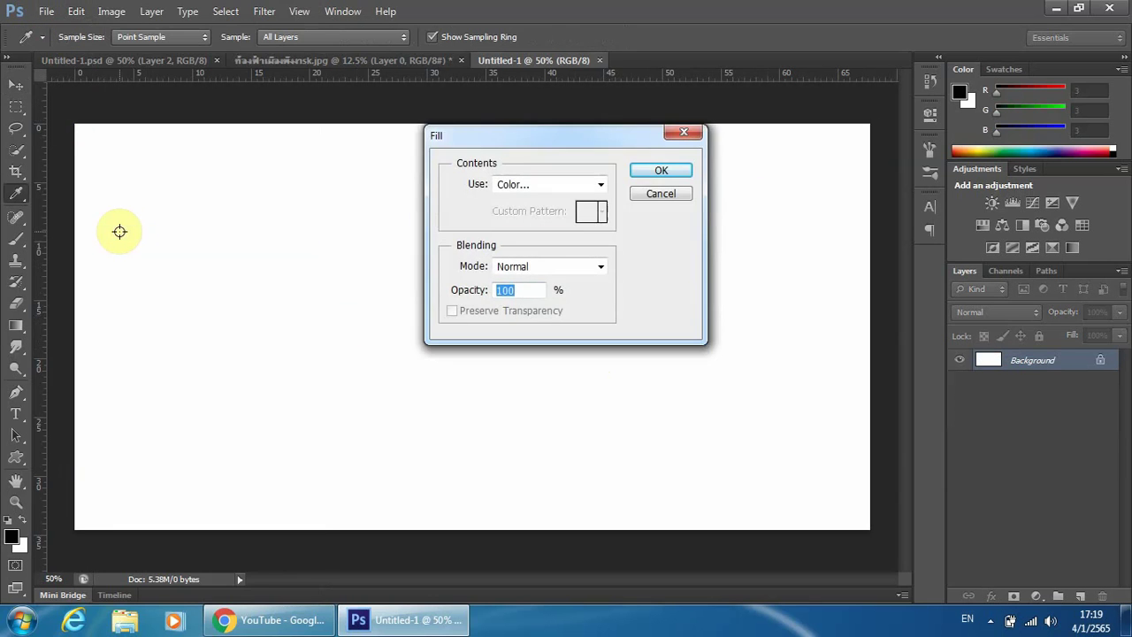
{"action": "left_click", "coordinate": [601, 183]}
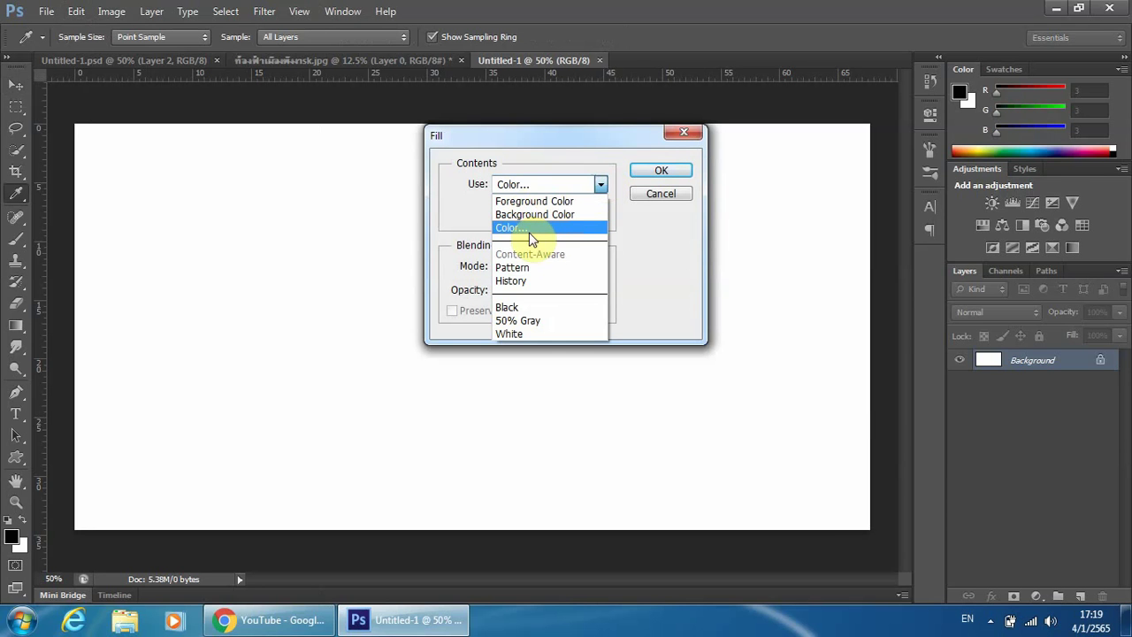
{"action": "left_click", "coordinate": [519, 228]}
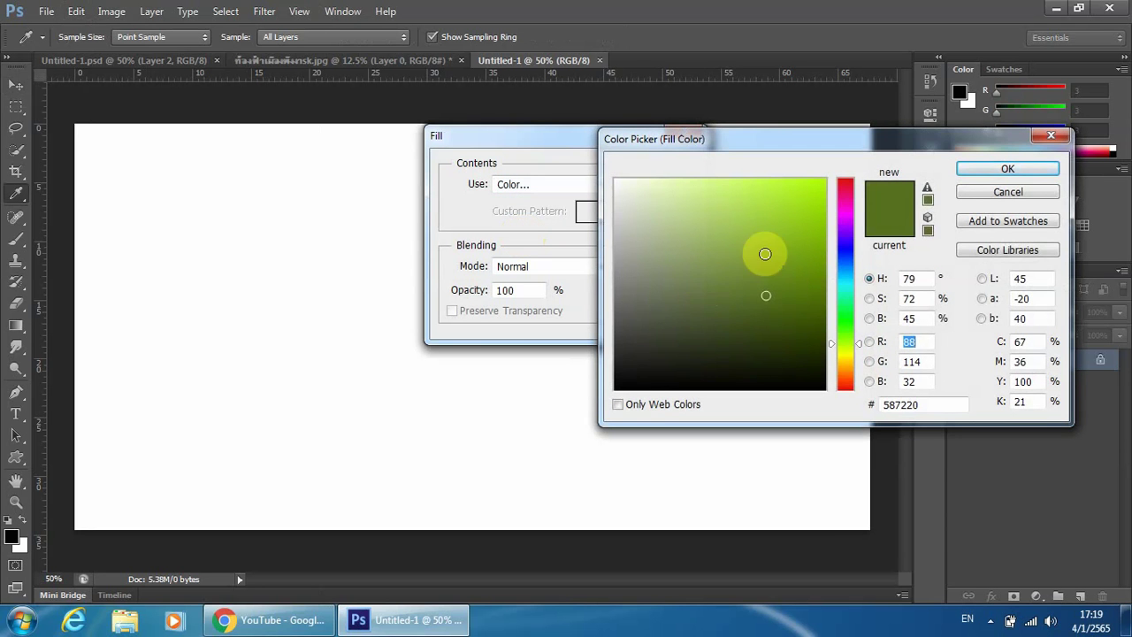
{"action": "left_click", "coordinate": [748, 221]}
{"action": "left_click", "coordinate": [740, 192]}
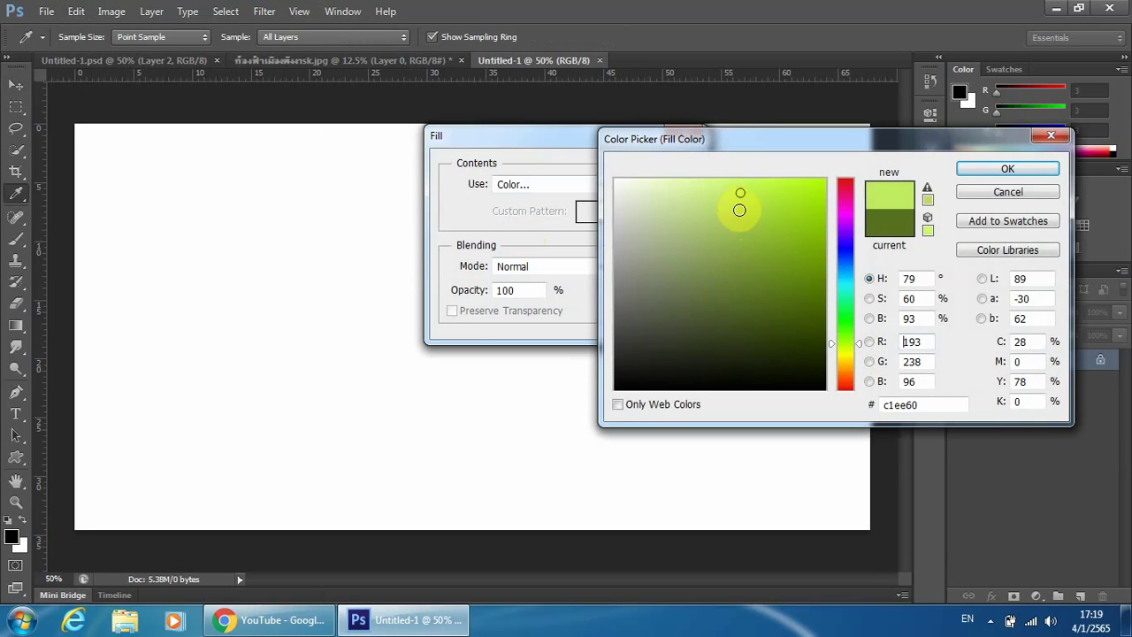
{"action": "left_click", "coordinate": [1006, 171]}
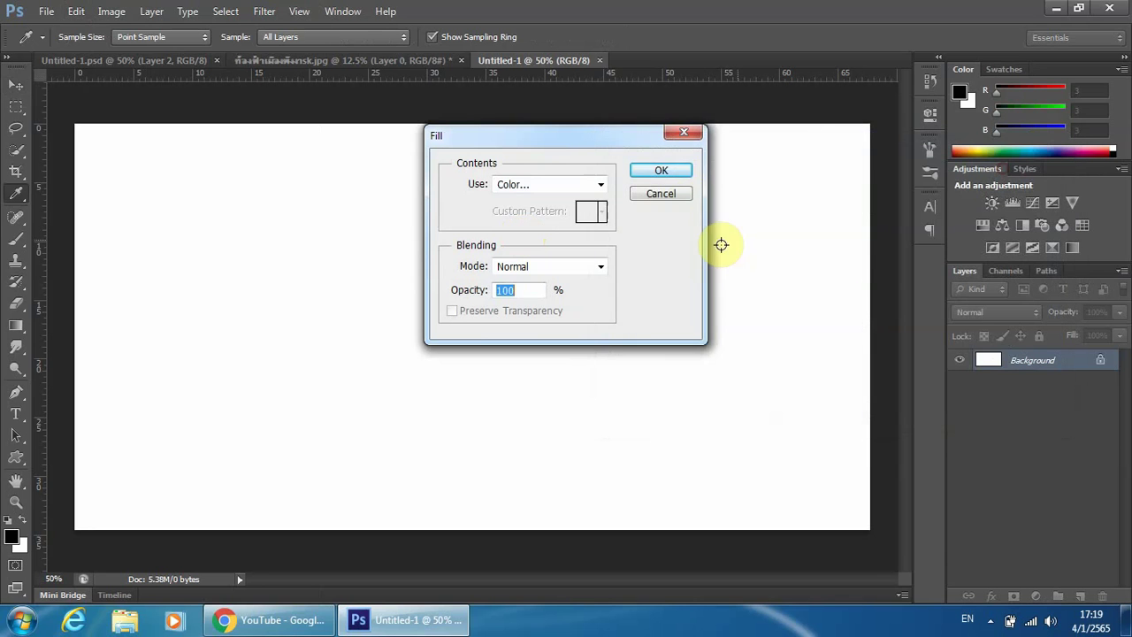
{"action": "left_click", "coordinate": [666, 178]}
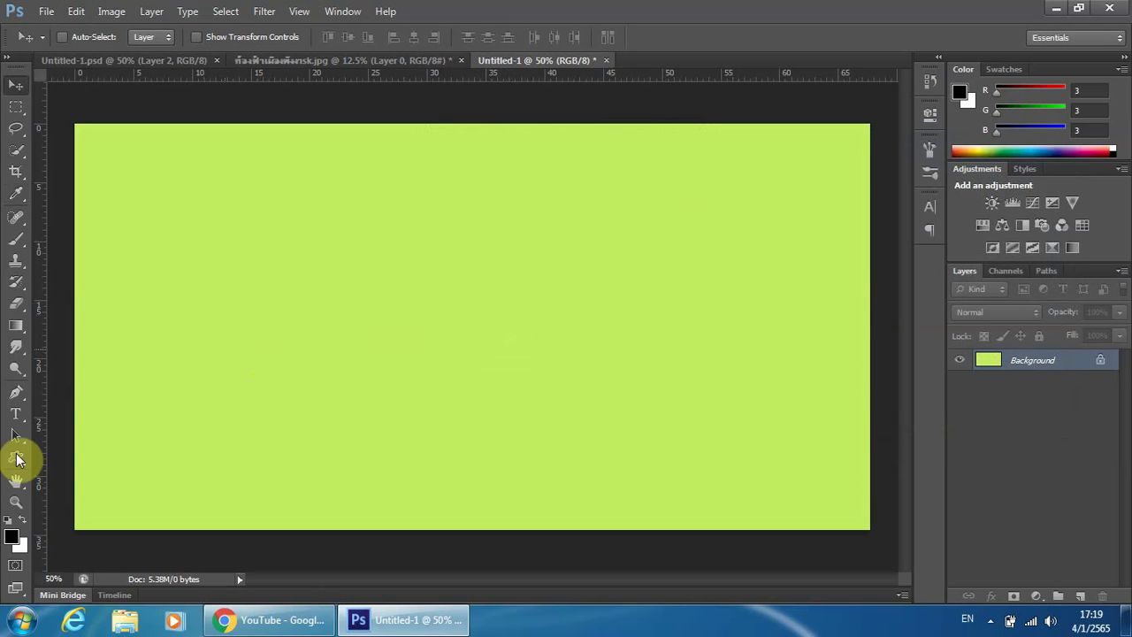
Type 'NATURE VIEW' on two lines near the top centre with the Horizontal Type tool and commit it
{"action": "left_click", "coordinate": [15, 414]}
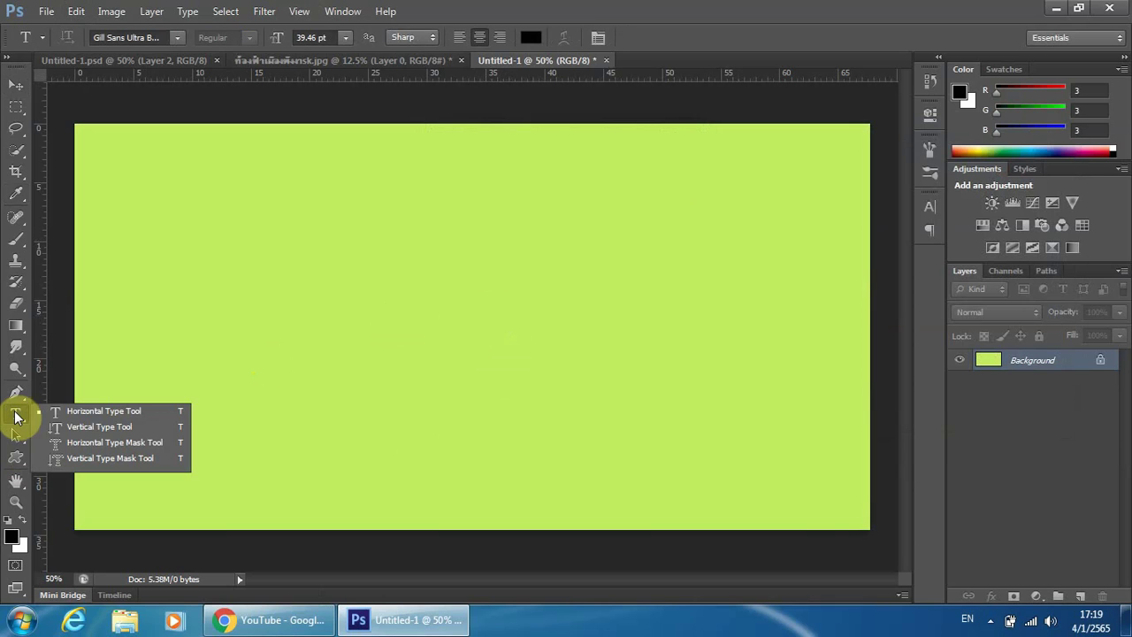
{"action": "left_click", "coordinate": [87, 413]}
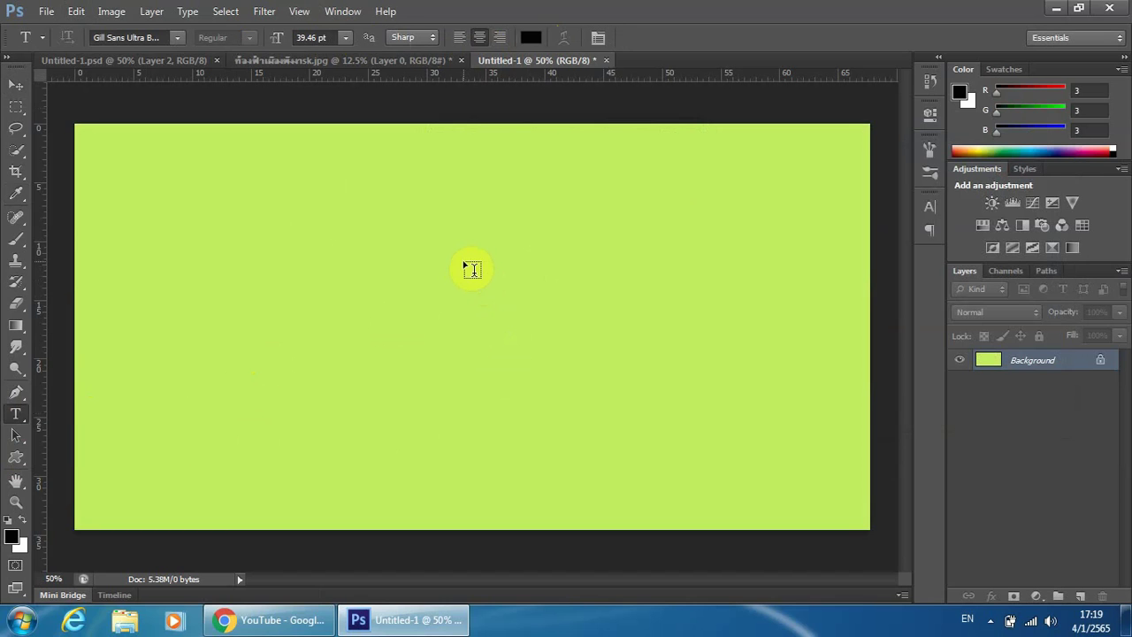
{"action": "left_click", "coordinate": [463, 257]}
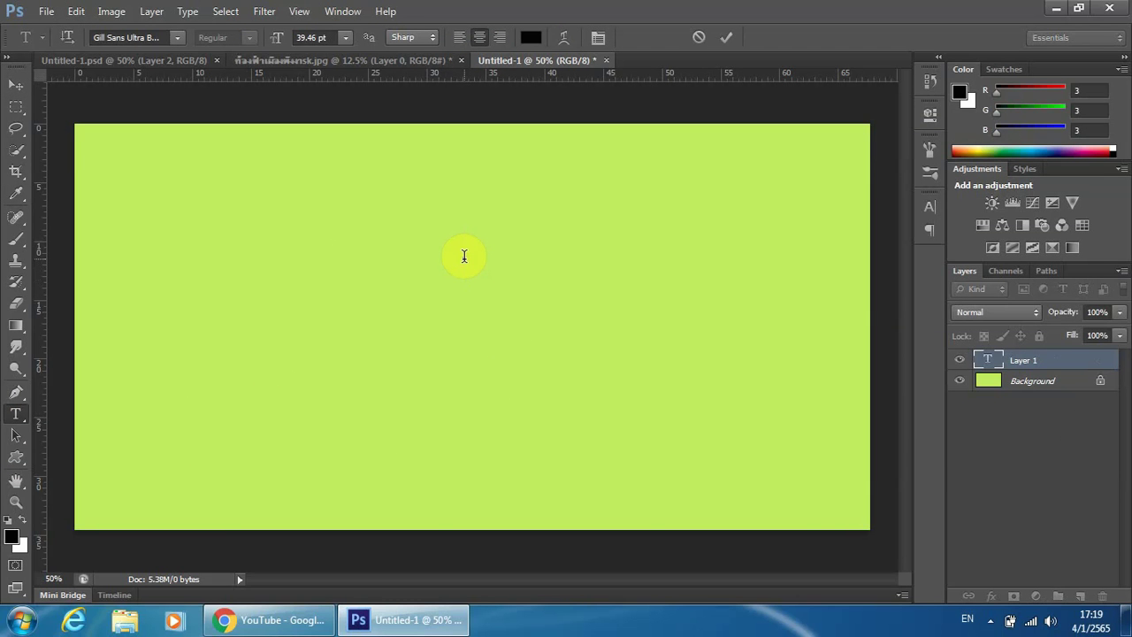
{"action": "type", "text": "n a"}
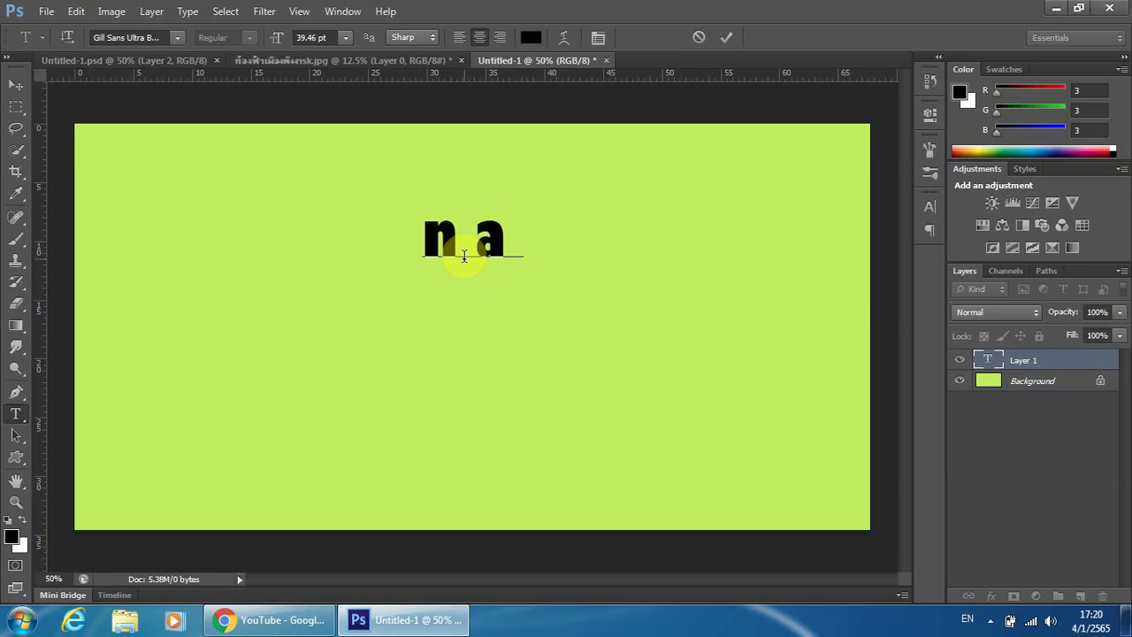
{"action": "key", "text": "BackSpace"}
{"action": "key", "text": "BackSpace"}
{"action": "key", "text": "BackSpace"}
{"action": "key", "text": "BackSpace"}
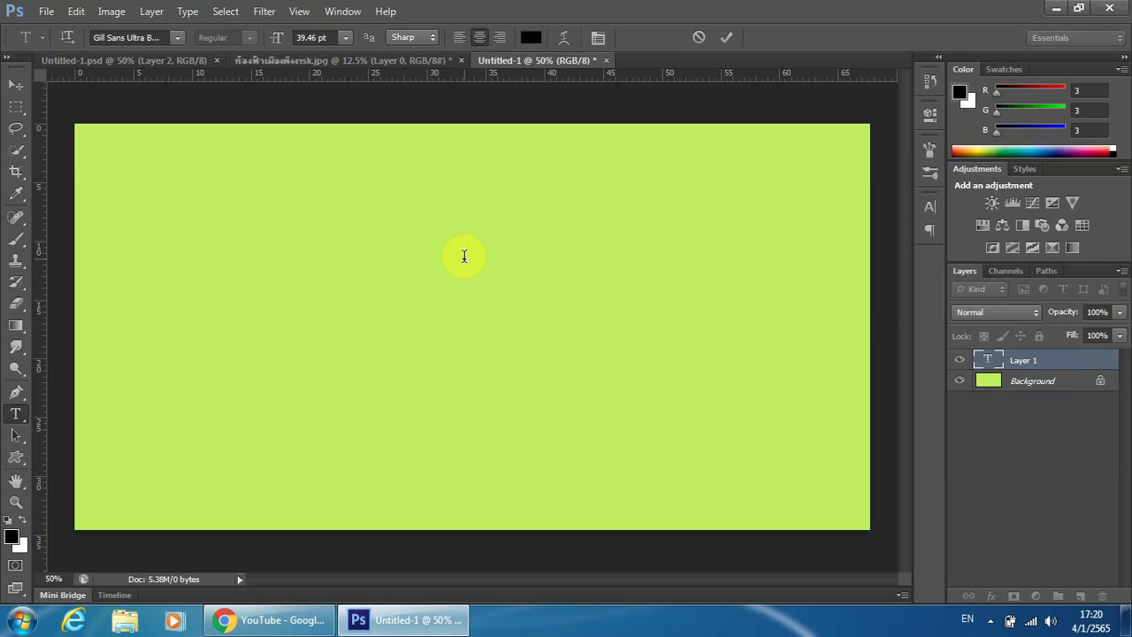
{"action": "type", "text": "N A"}
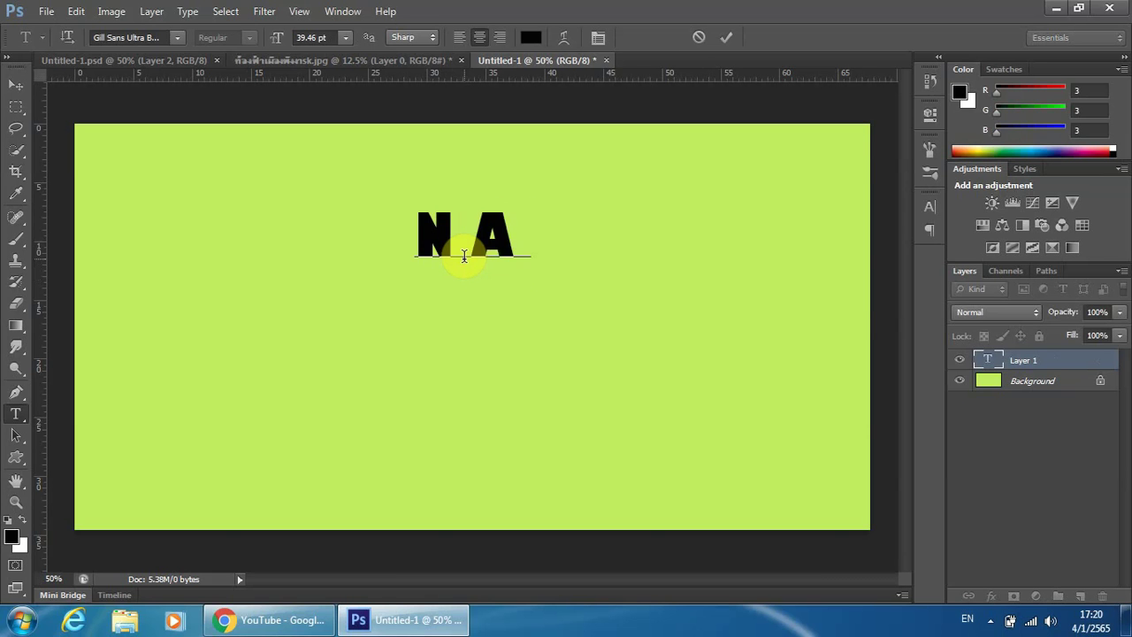
{"action": "type", "text": "T U R E "}
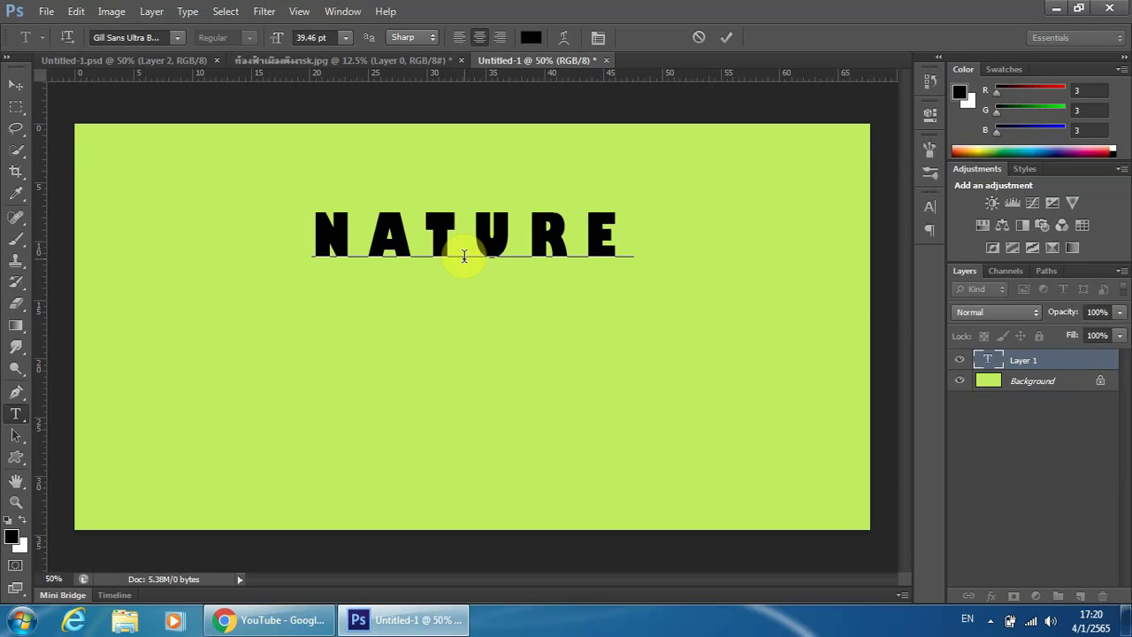
{"action": "type", "text": "V I "}
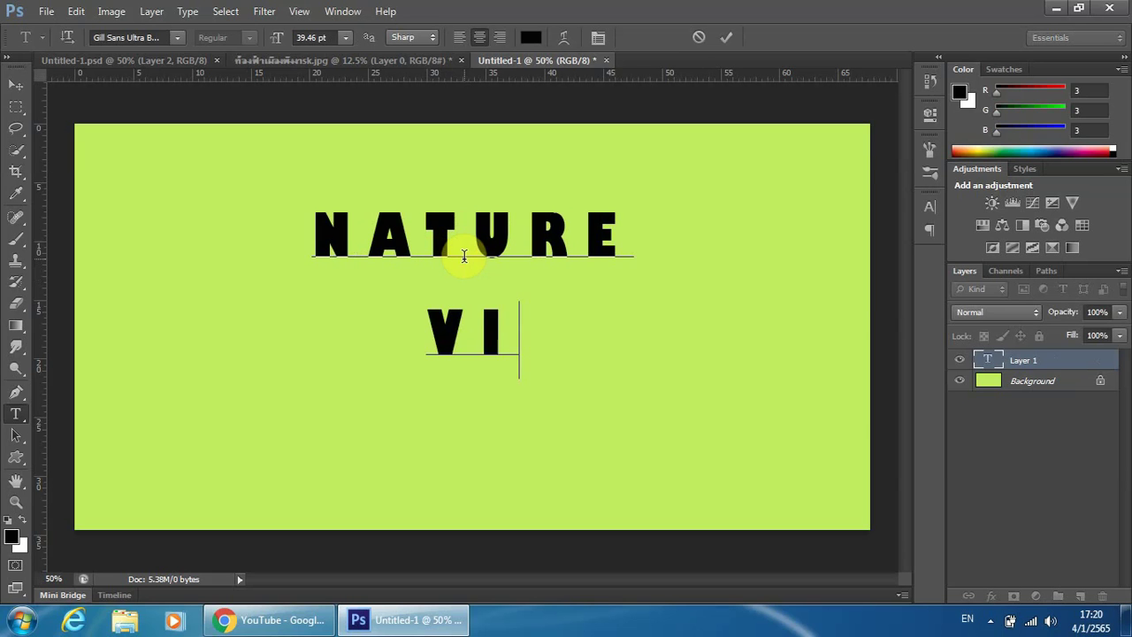
{"action": "type", "text": "EW"}
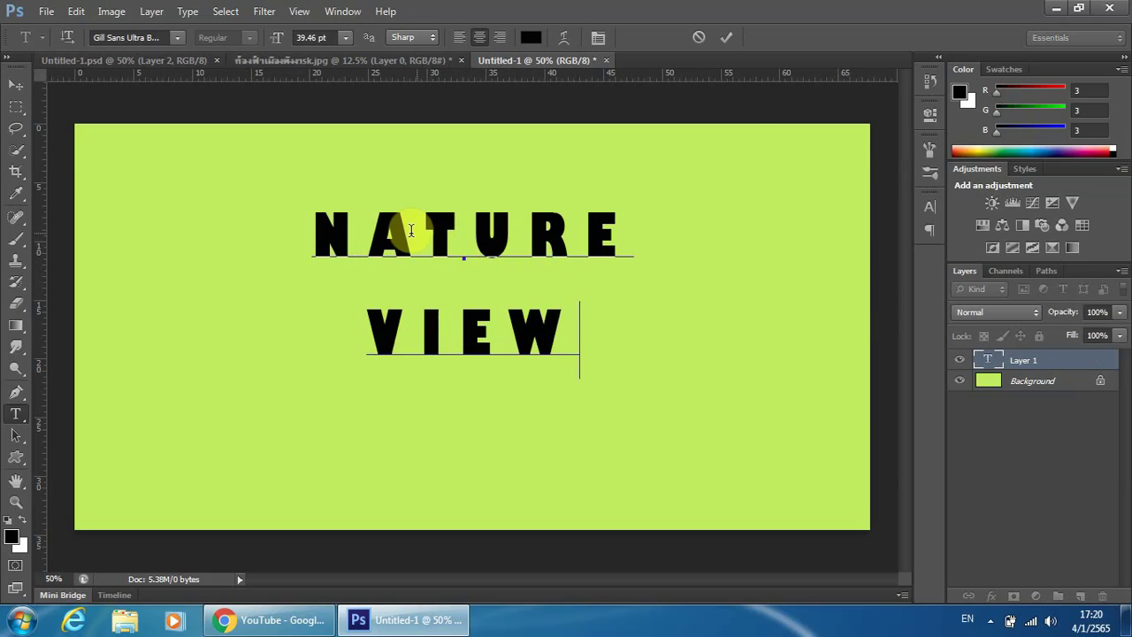
{"action": "left_click", "coordinate": [726, 39]}
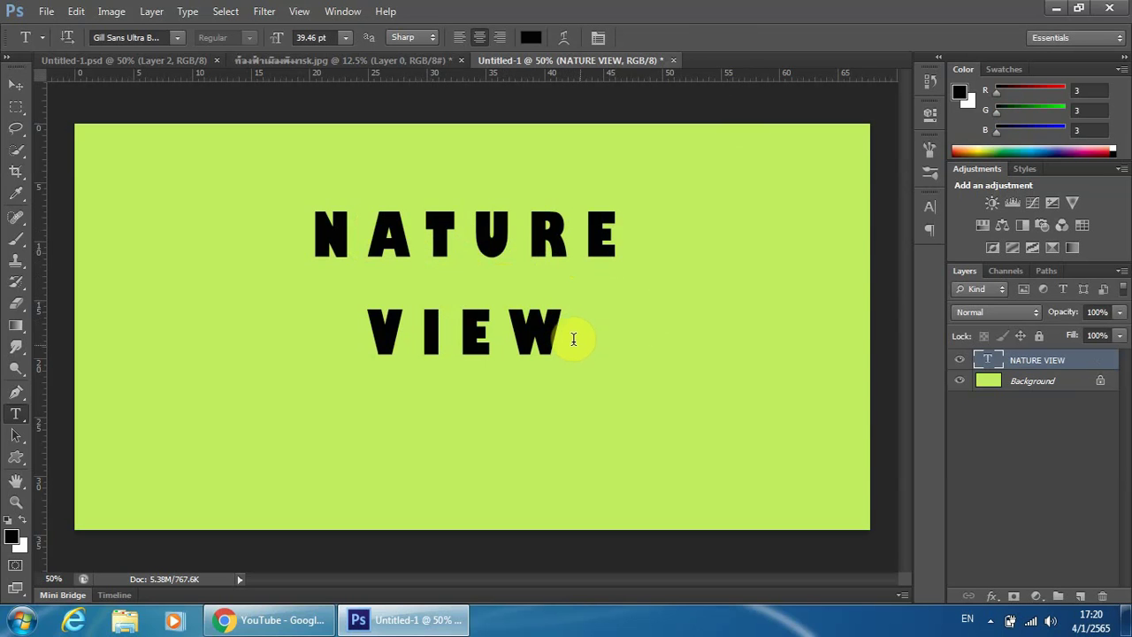
Select the NATURE VIEW text and raise its font size to 42.46 pt in the Character panel
{"action": "left_click_drag", "start_coordinate": [573, 338], "coordinate": [331, 245]}
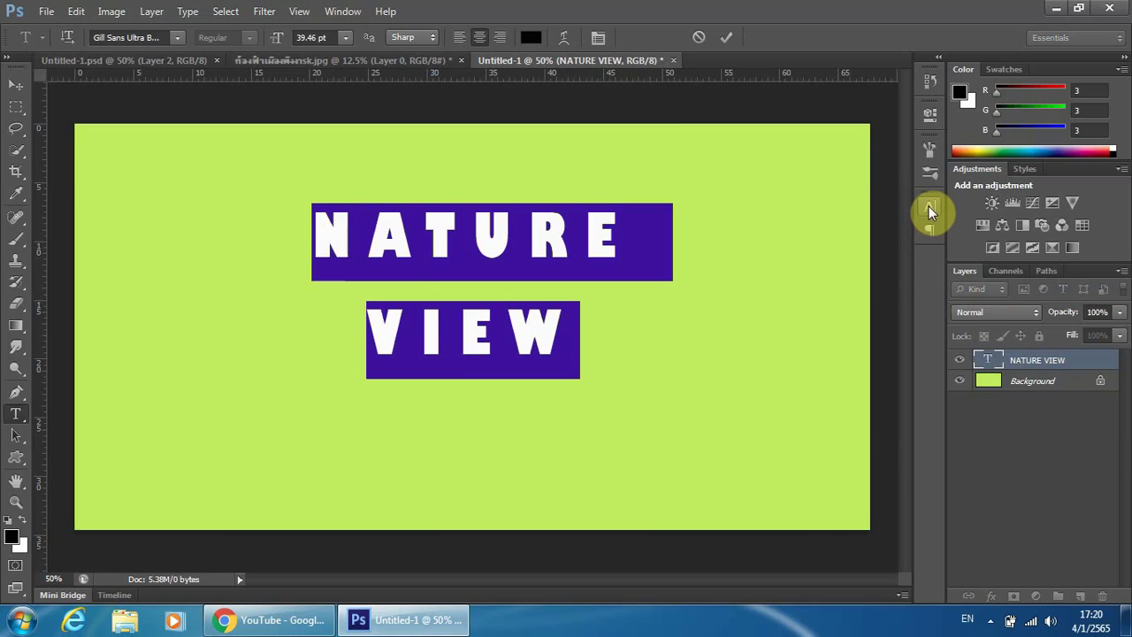
{"action": "left_click", "coordinate": [338, 16]}
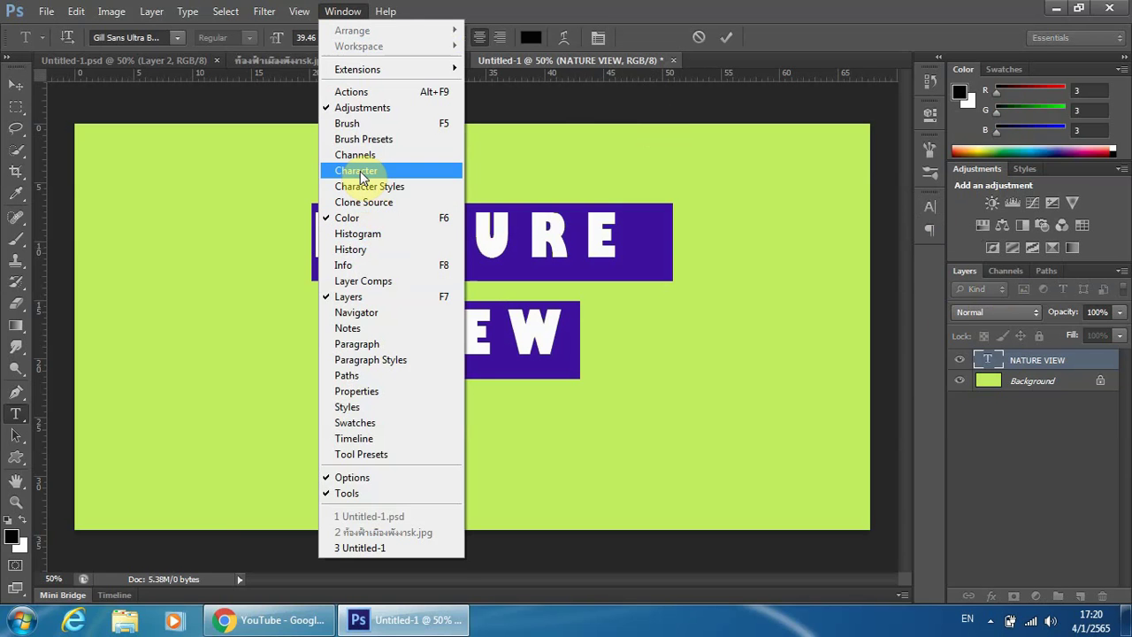
{"action": "left_click", "coordinate": [929, 207]}
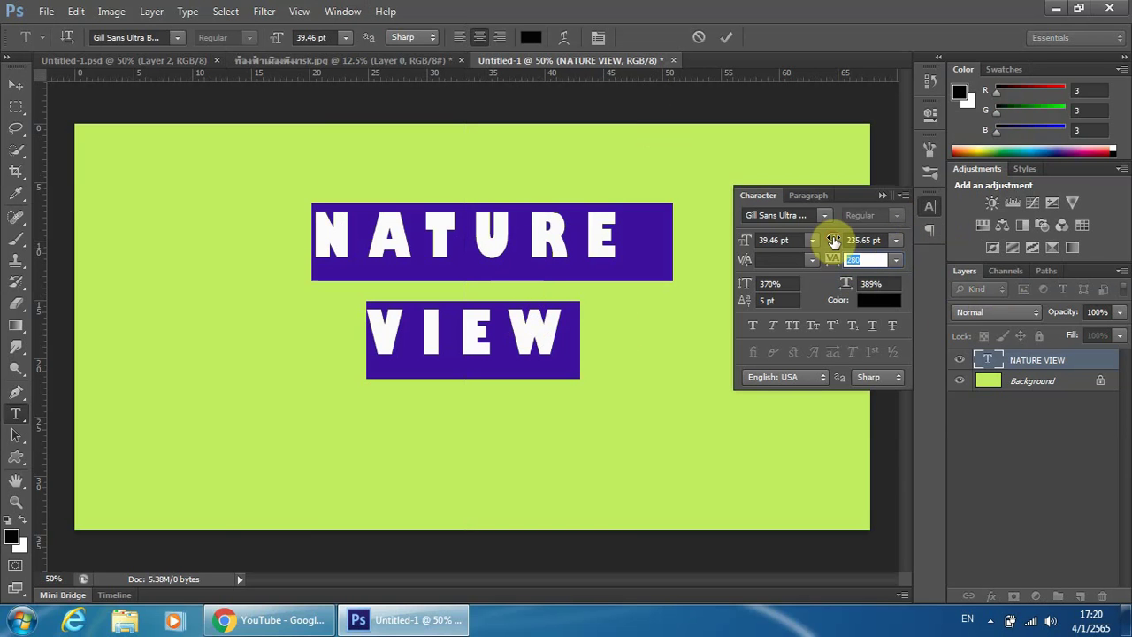
{"action": "mouse_move", "coordinate": [827, 240]}
{"action": "left_mouse_down"}
{"action": "mouse_move", "coordinate": [845, 241]}
{"action": "mouse_move", "coordinate": [805, 241]}
{"action": "left_mouse_up"}
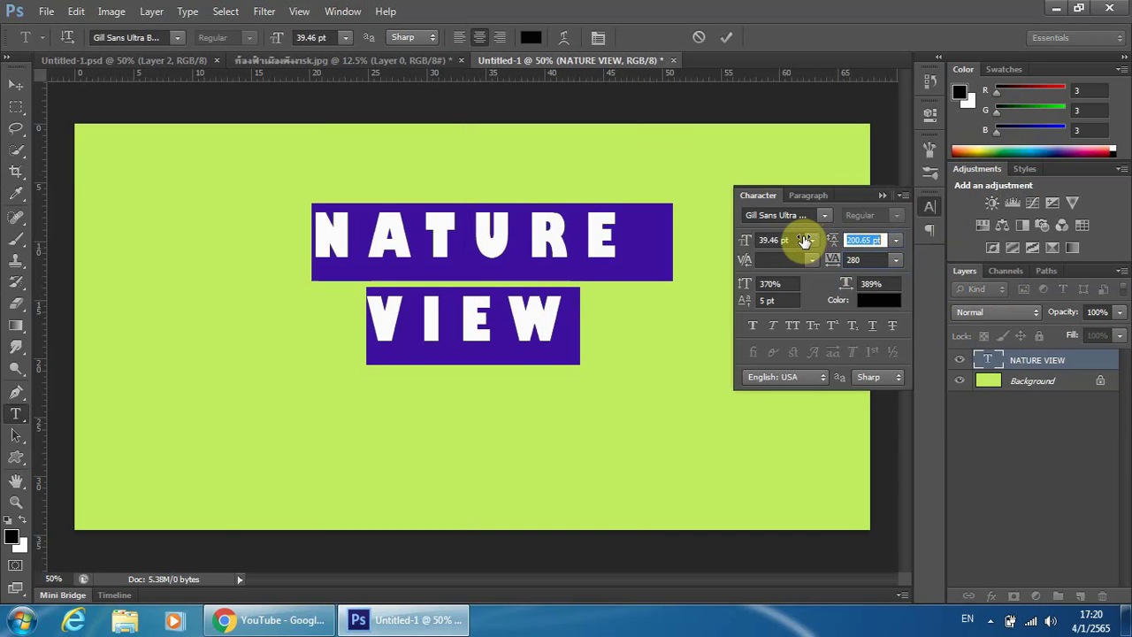
{"action": "key", "text": "Tab"}
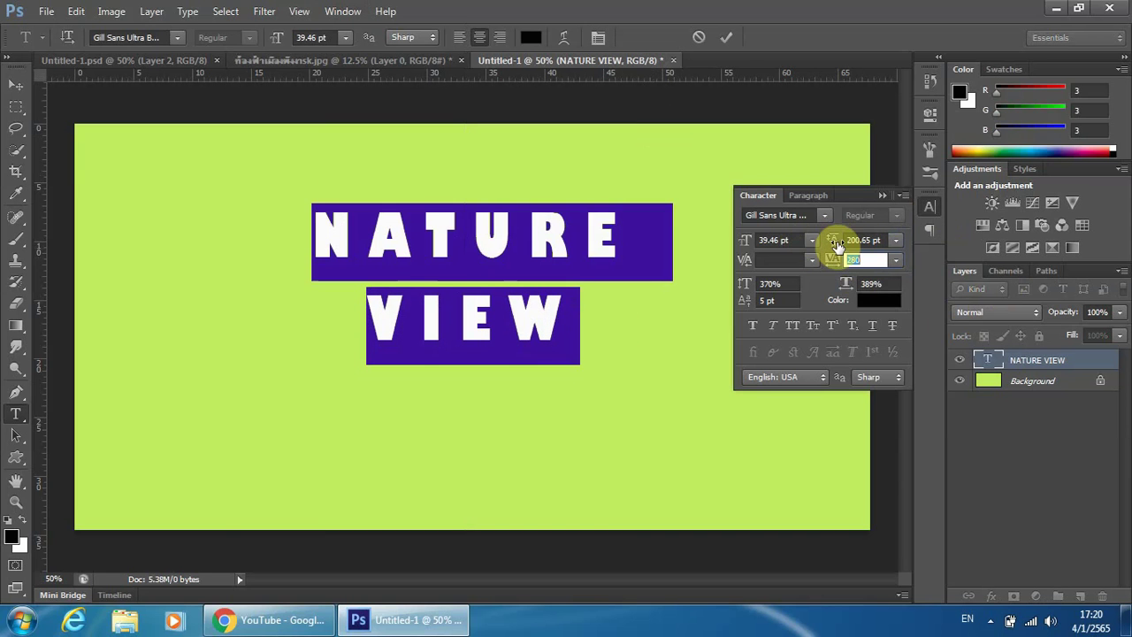
{"action": "left_click_drag", "start_coordinate": [743, 244], "coordinate": [745, 244]}
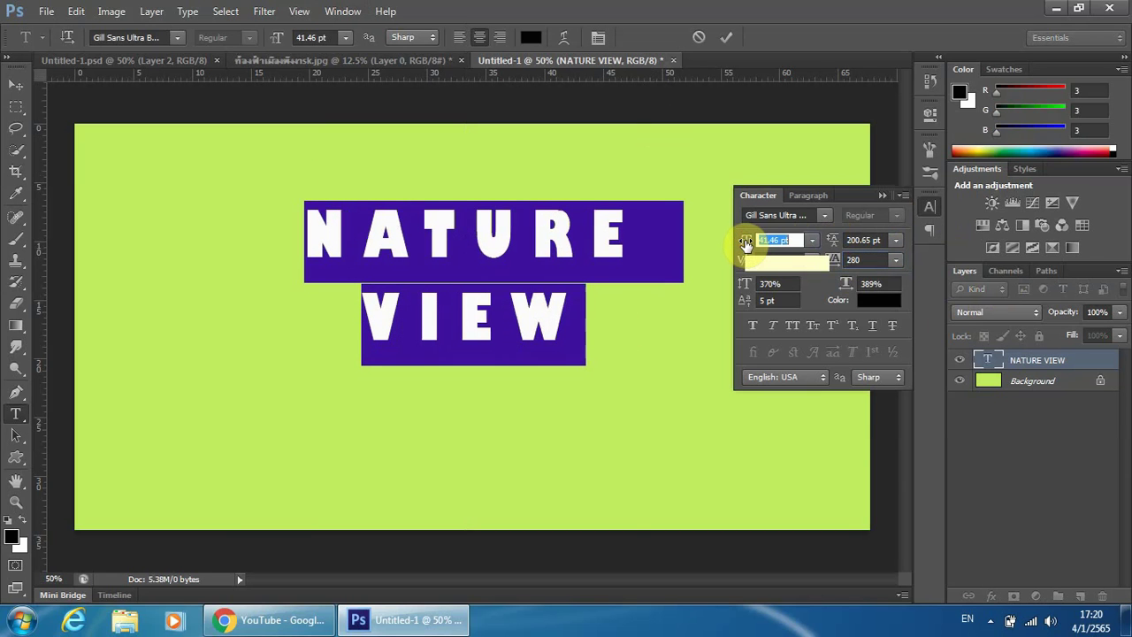
{"action": "key", "text": "Tab"}
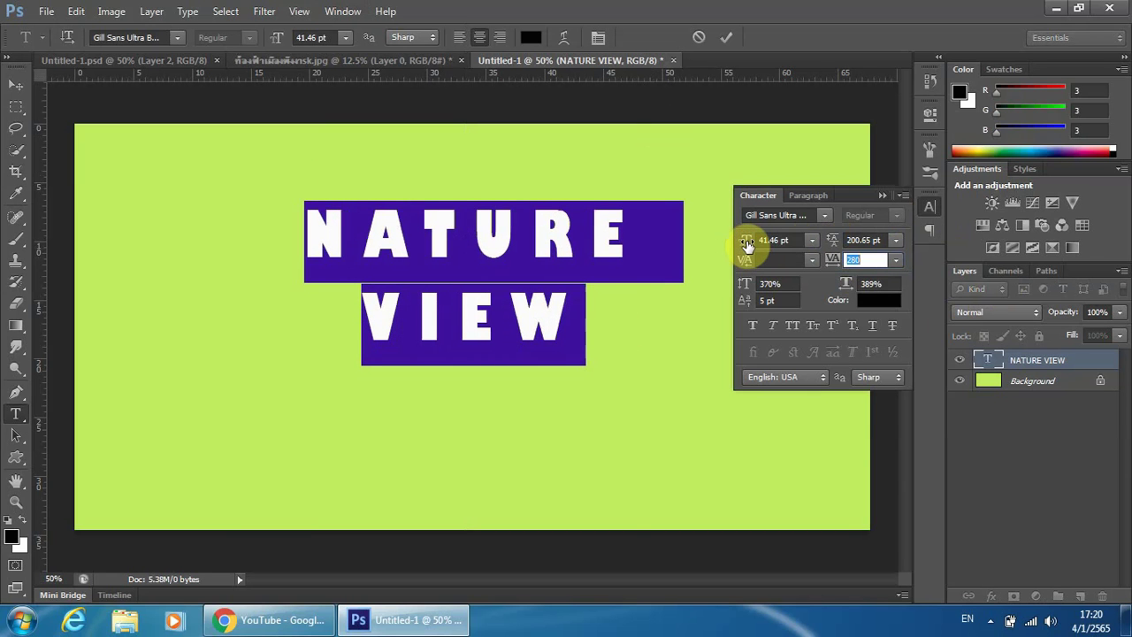
{"action": "left_click_drag", "start_coordinate": [747, 245], "coordinate": [748, 244]}
{"action": "key", "text": "Tab"}
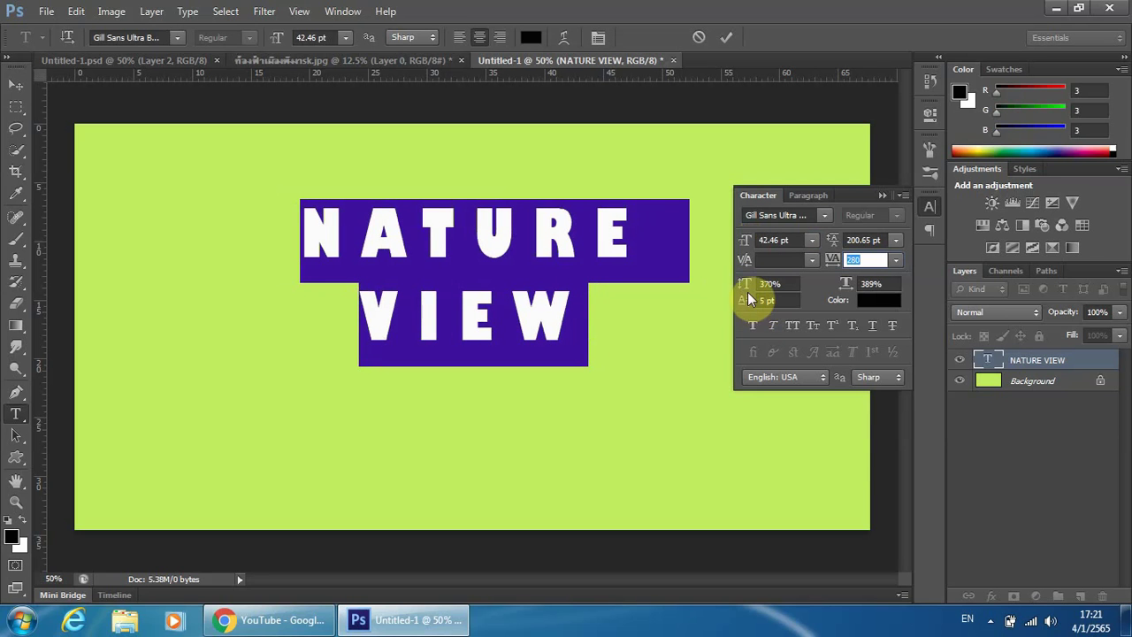
Stretch the letters to 401% vertical scale and set leading to 218.65 pt
{"action": "left_click_drag", "start_coordinate": [748, 285], "coordinate": [758, 285]}
{"action": "left_click", "coordinate": [772, 290]}
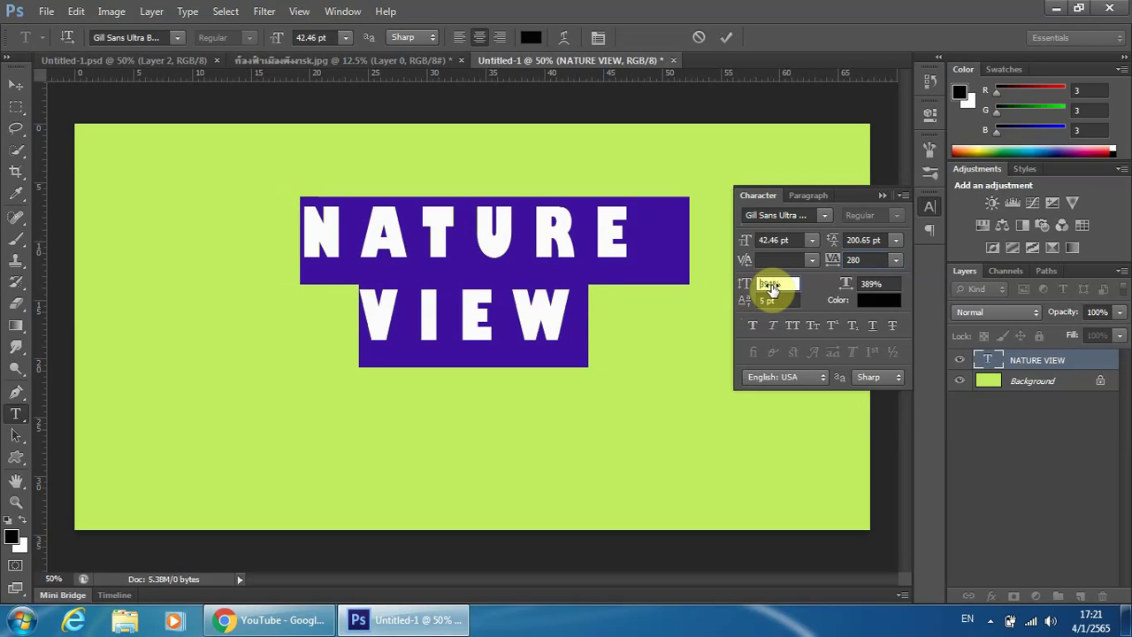
{"action": "left_click", "coordinate": [853, 259]}
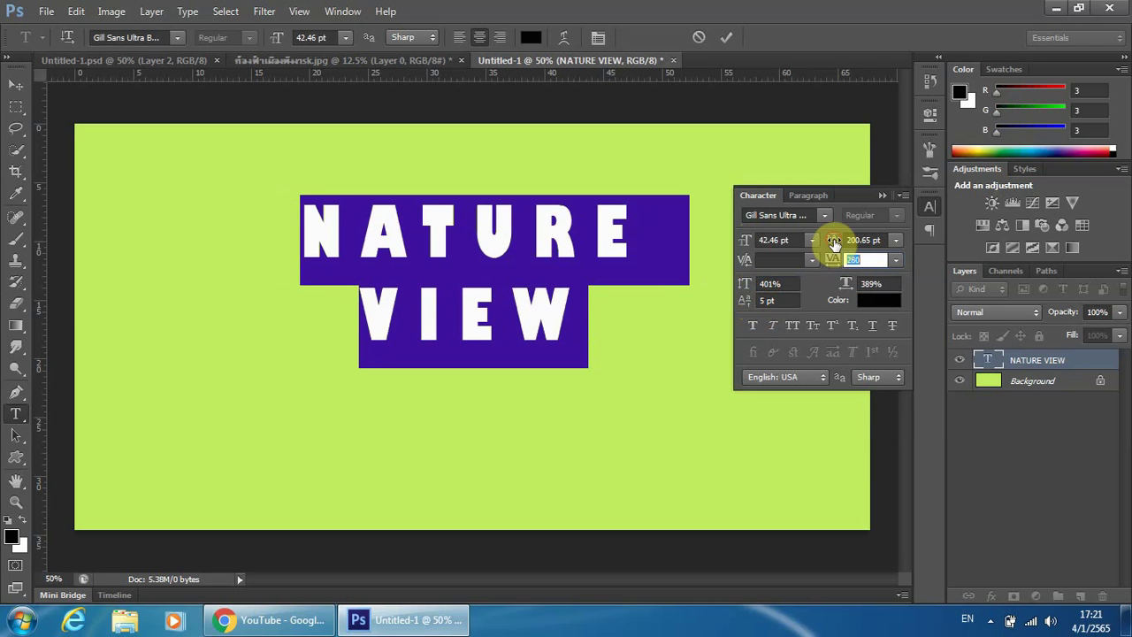
{"action": "left_click_drag", "start_coordinate": [835, 246], "coordinate": [850, 244]}
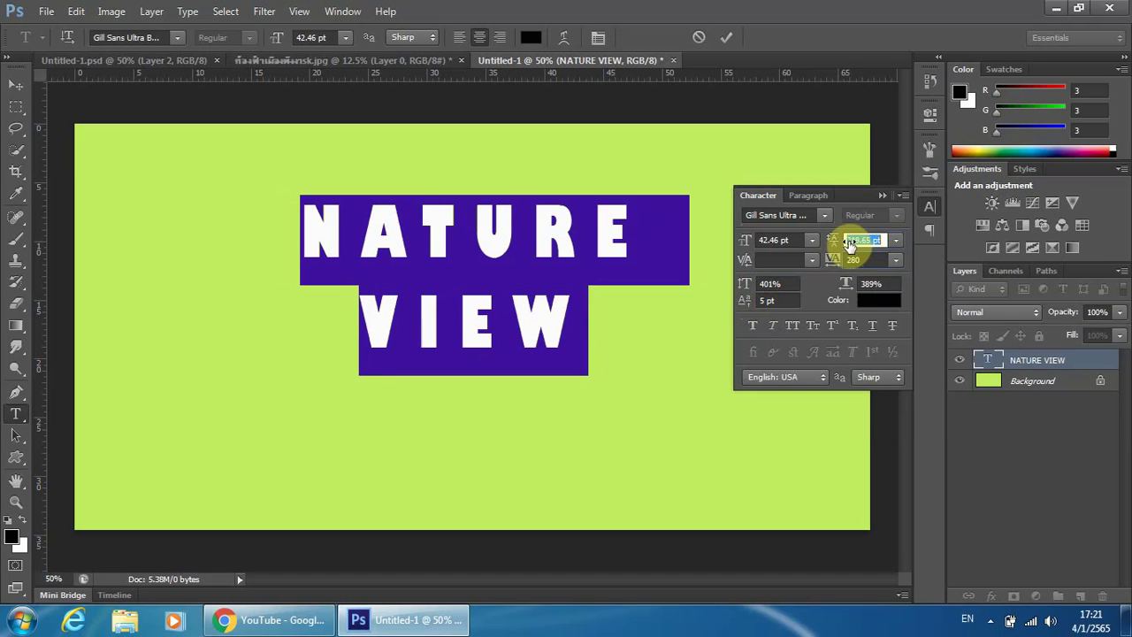
{"action": "key", "text": "Tab"}
{"action": "left_click", "coordinate": [882, 195]}
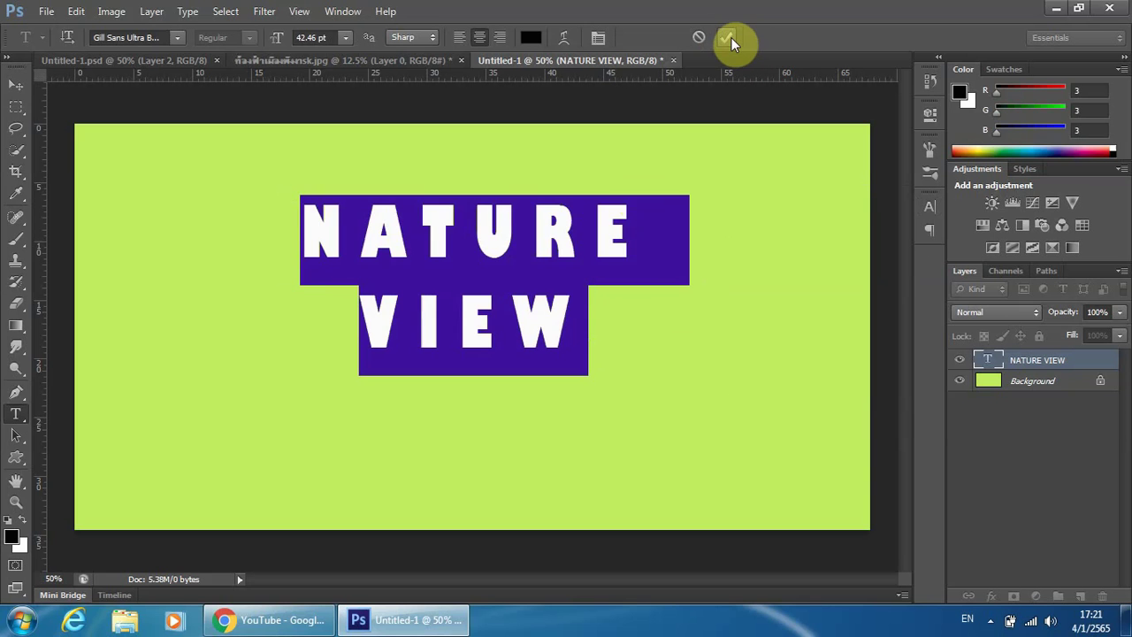
Commit the text formatting and load the NATURE VIEW letters as a pixel selection
{"action": "left_click", "coordinate": [729, 38]}
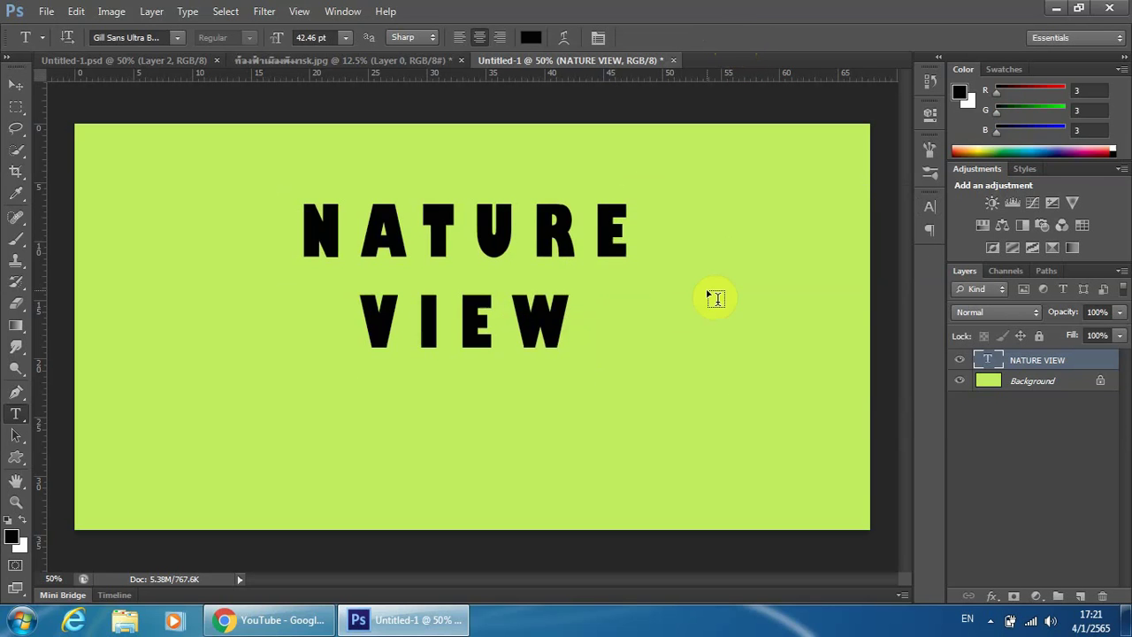
{"action": "right_click", "coordinate": [994, 366]}
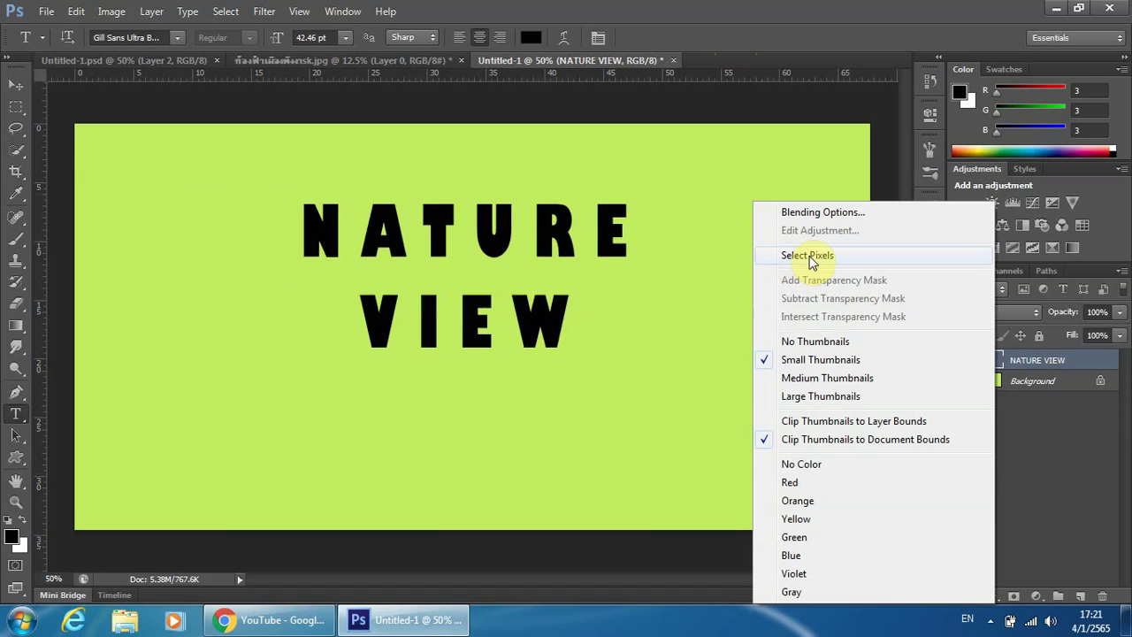
{"action": "left_click", "coordinate": [713, 496]}
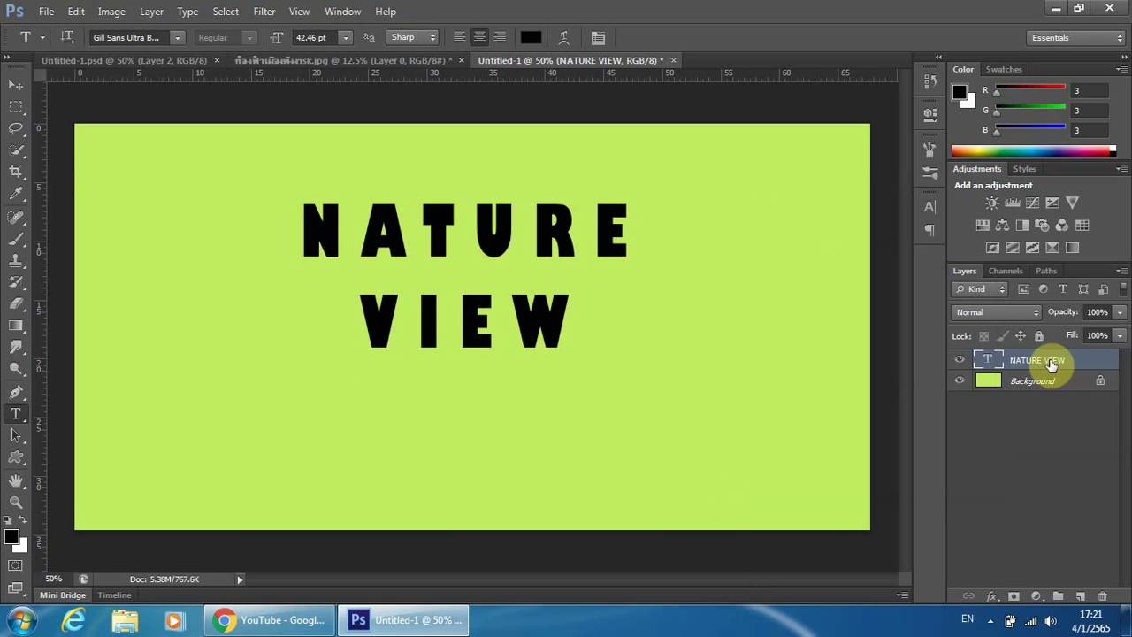
{"action": "right_click", "coordinate": [989, 362]}
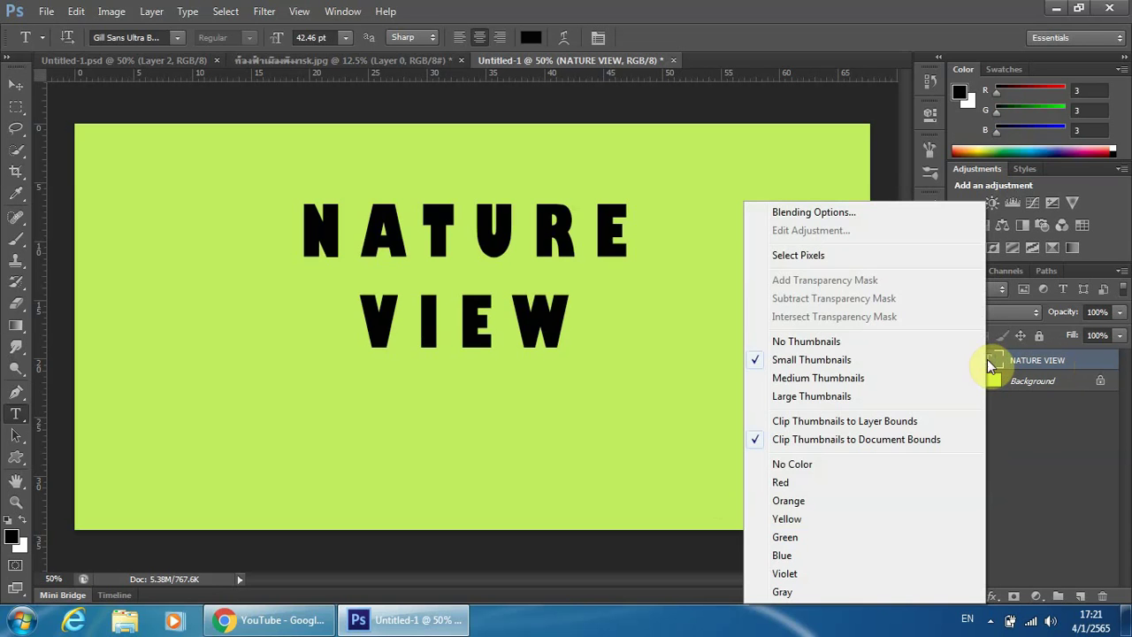
{"action": "left_click", "coordinate": [795, 255]}
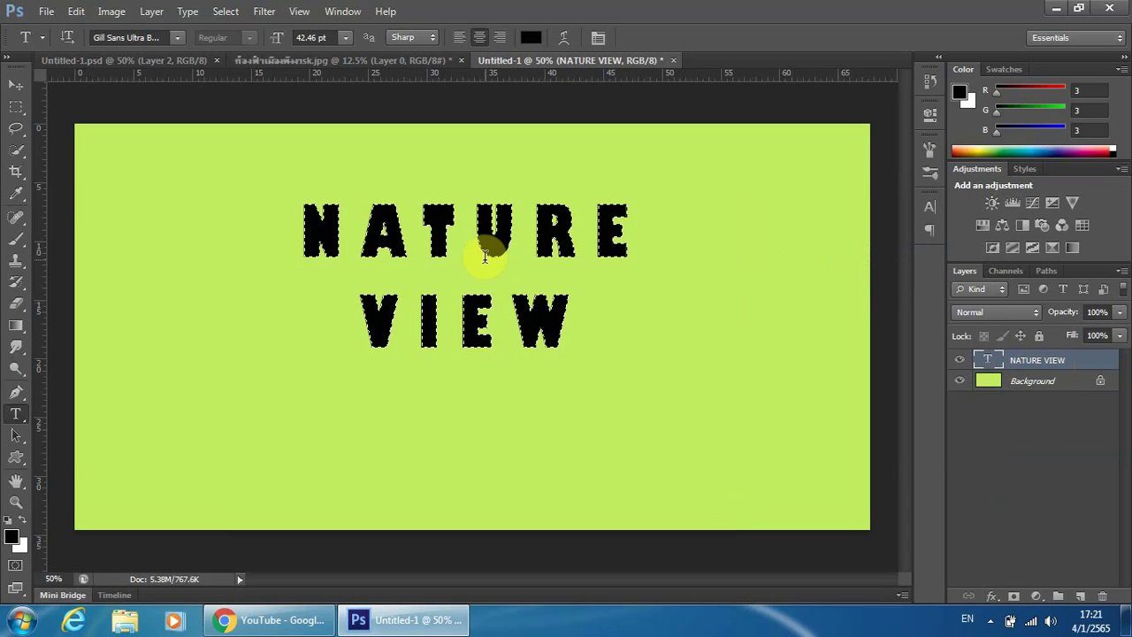
Copy the selected letter shapes and deselect
{"action": "left_click", "coordinate": [76, 12]}
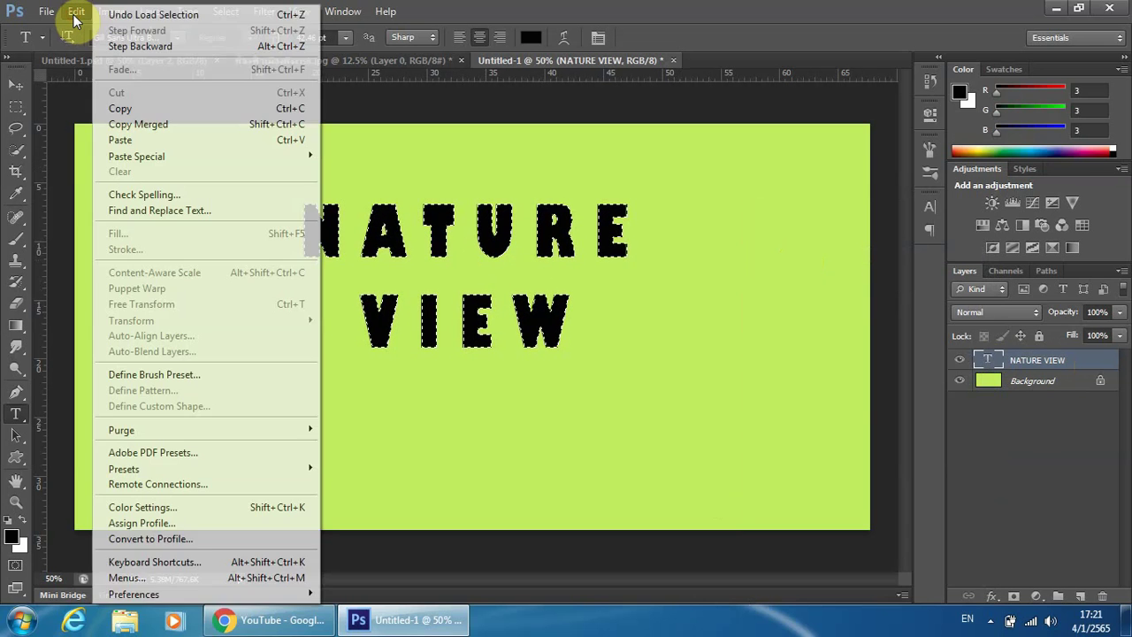
{"action": "left_click", "coordinate": [121, 110]}
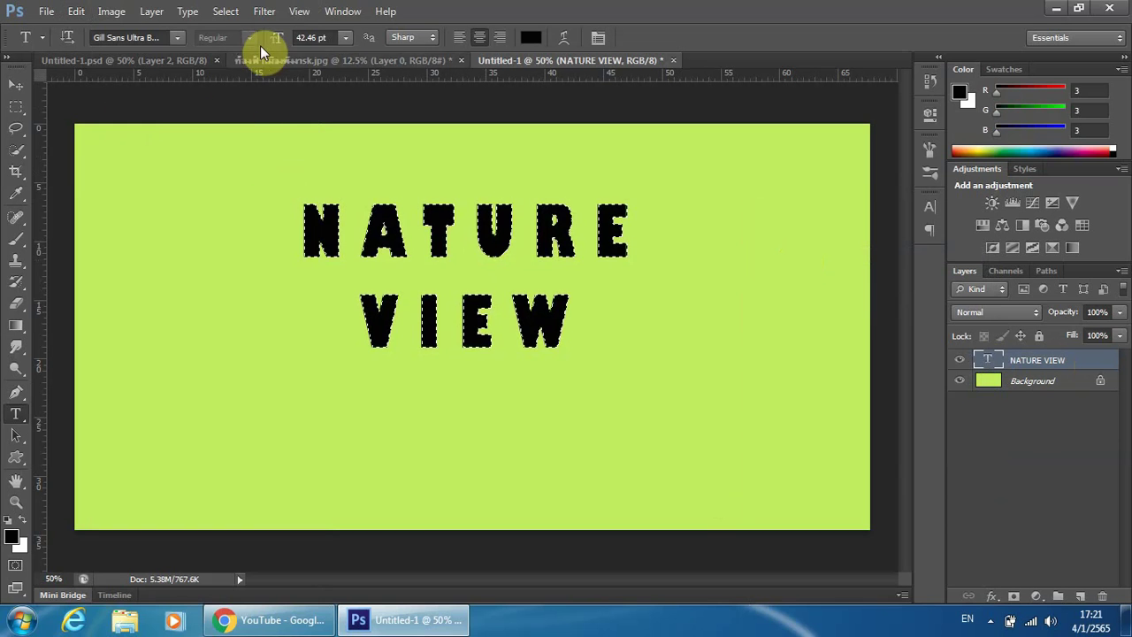
{"action": "left_click", "coordinate": [223, 12]}
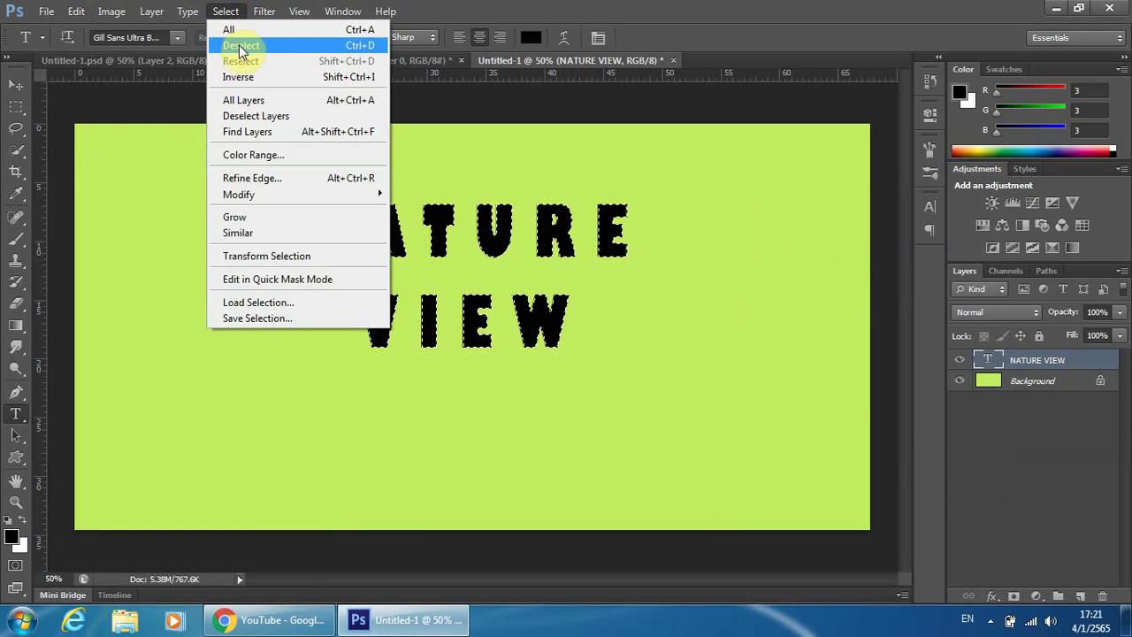
{"action": "left_click", "coordinate": [237, 45]}
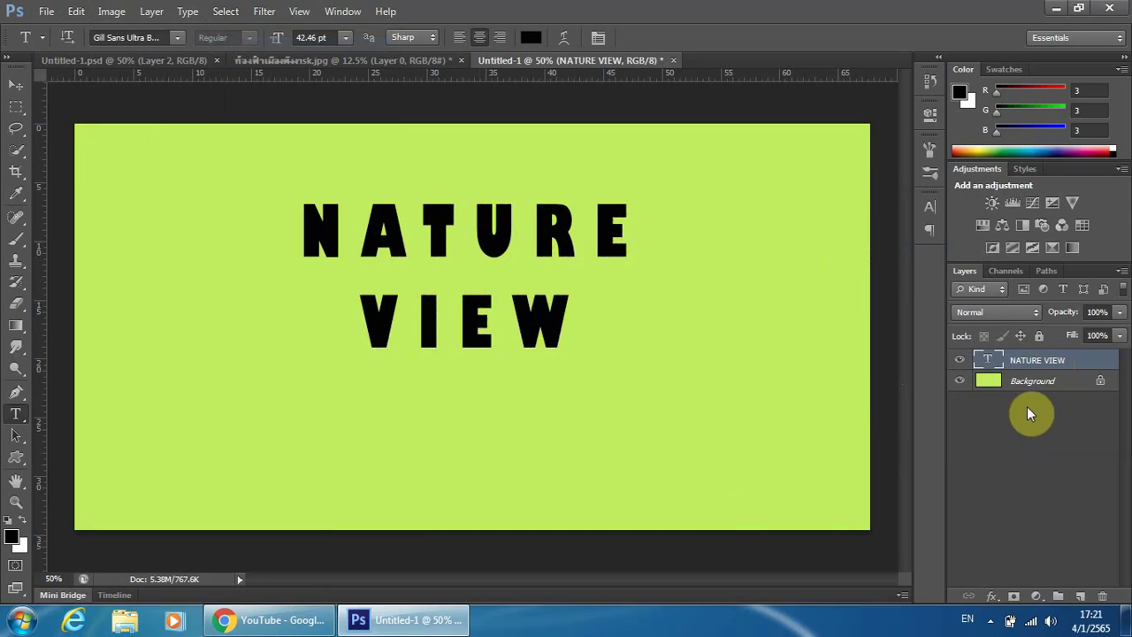
Hide the NATURE VIEW layer, add empty Layer 1, and launch Filter > Vanishing Point
{"action": "left_click", "coordinate": [960, 363]}
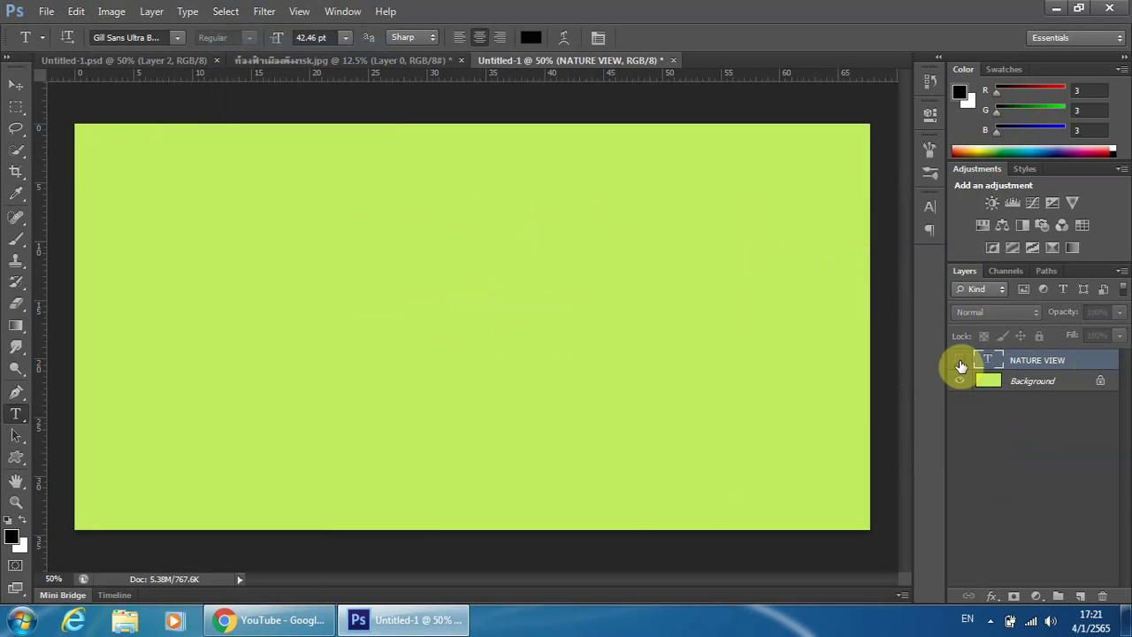
{"action": "left_click", "coordinate": [1080, 598]}
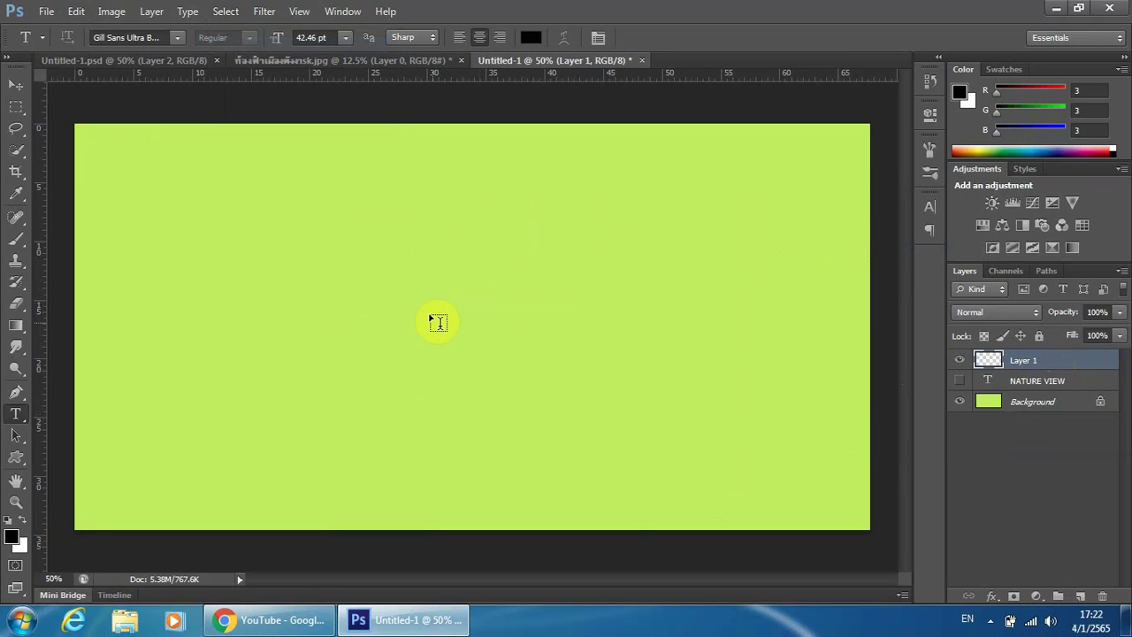
{"action": "left_click", "coordinate": [227, 12]}
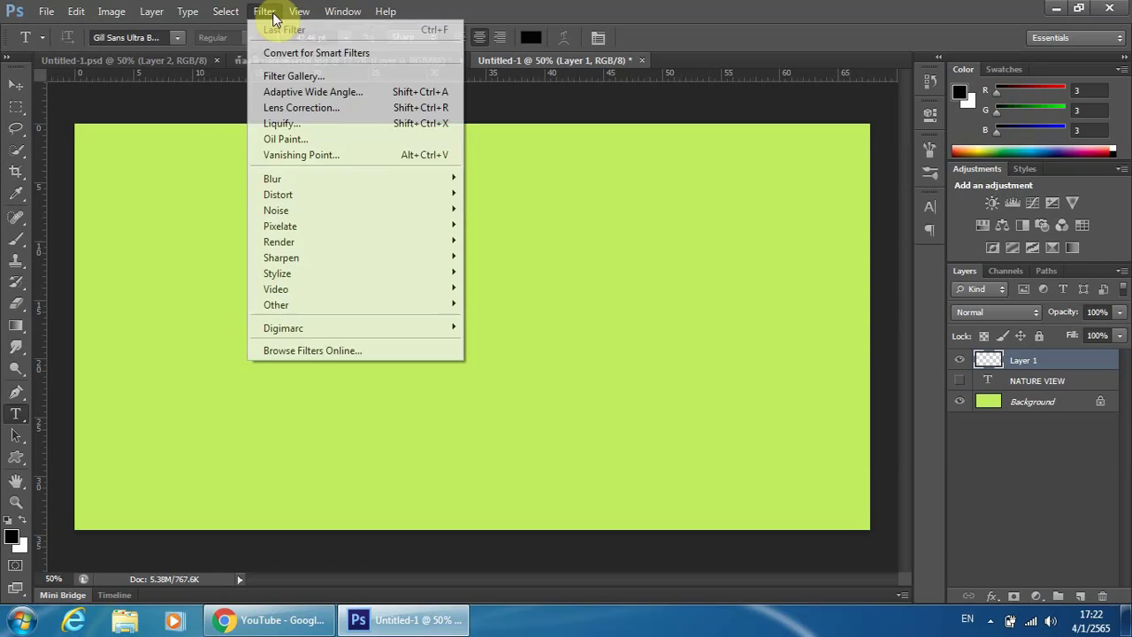
{"action": "left_click", "coordinate": [264, 15]}
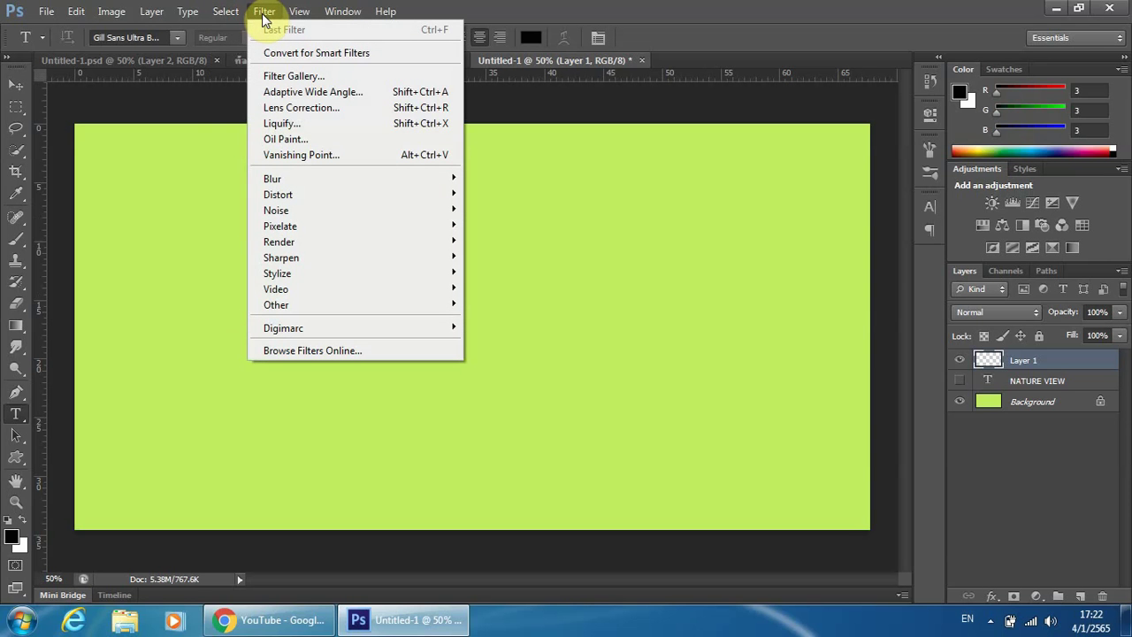
{"action": "left_click", "coordinate": [303, 154]}
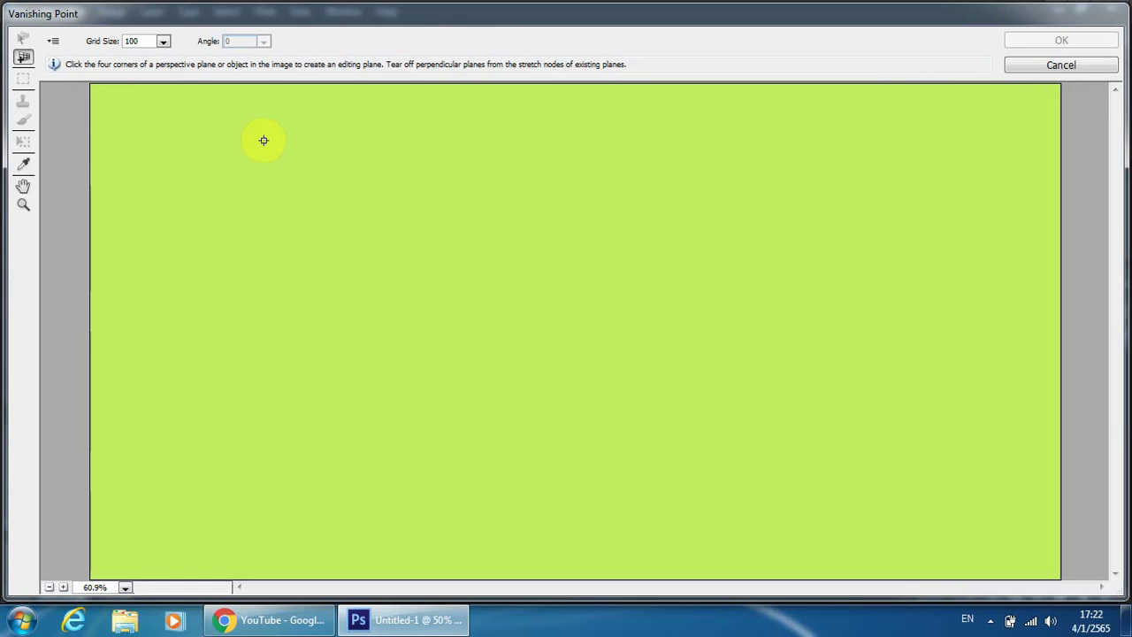
Place four corners to draw a wide perspective plane across the upper canvas
{"action": "left_click", "coordinate": [175, 112]}
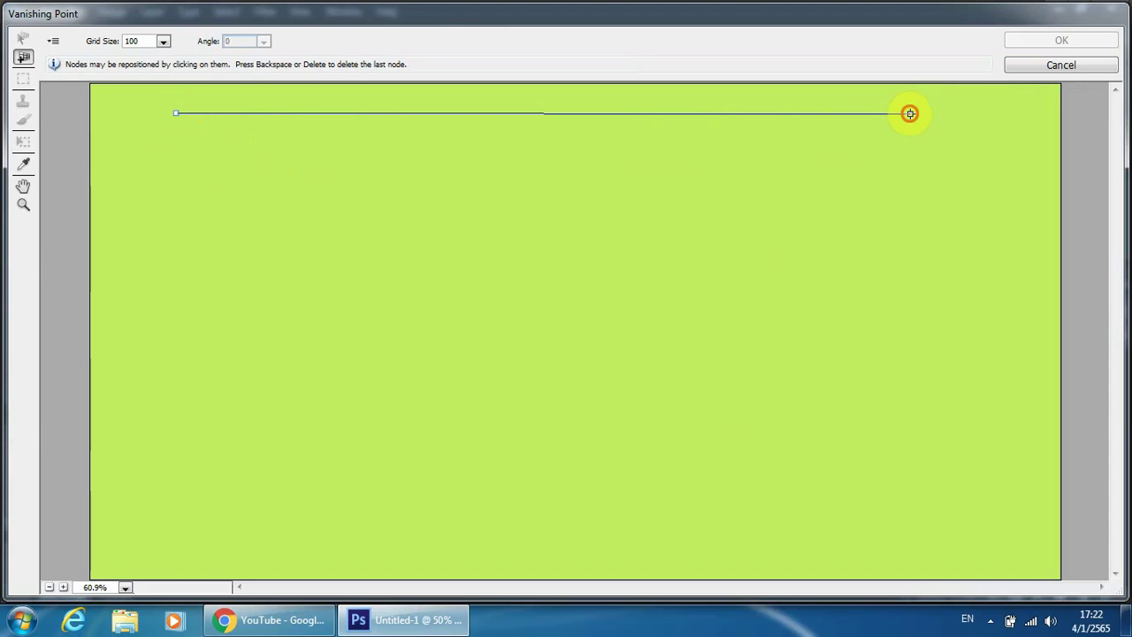
{"action": "left_click", "coordinate": [910, 113]}
{"action": "left_click", "coordinate": [858, 295]}
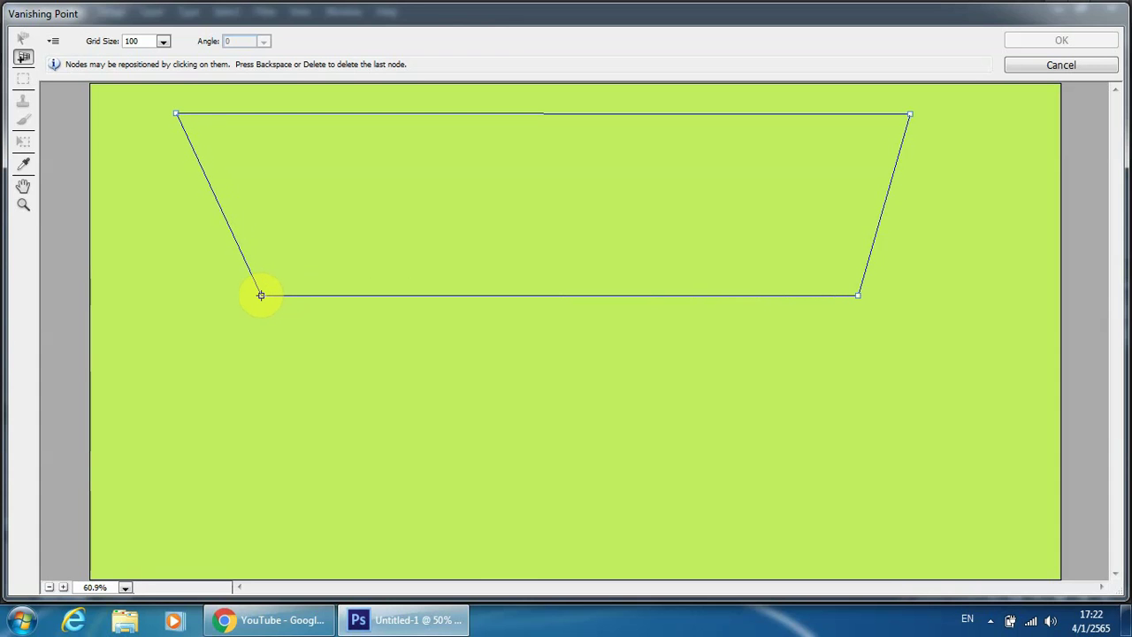
{"action": "left_click", "coordinate": [259, 296]}
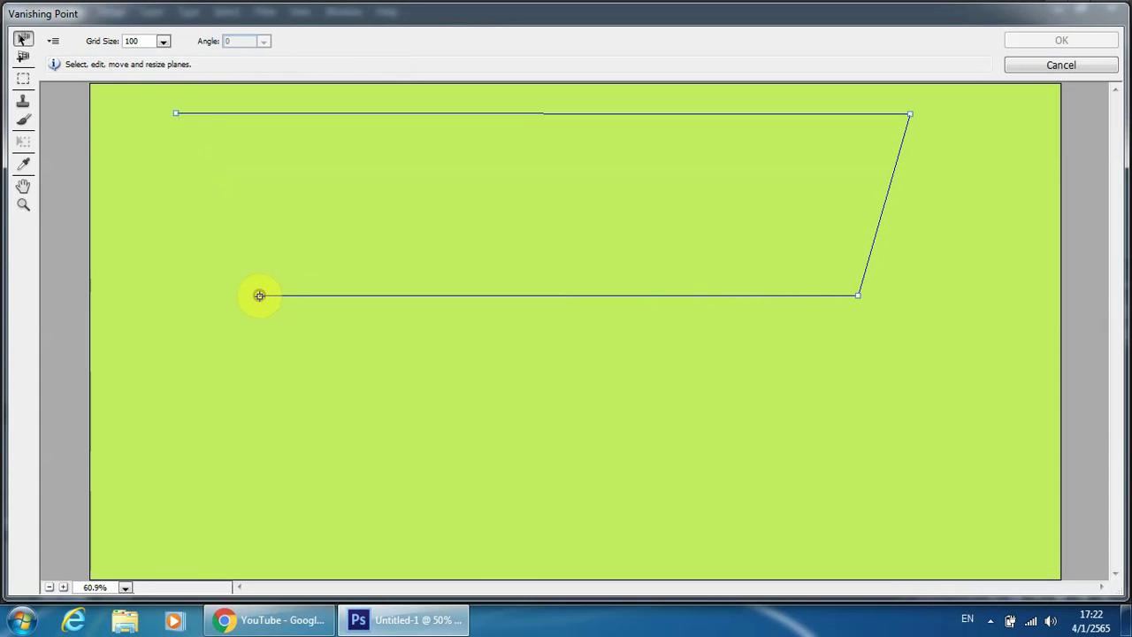
Fine-tune the plane's bottom-left and bottom-right corner nodes
{"action": "left_click_drag", "start_coordinate": [261, 298], "coordinate": [257, 290]}
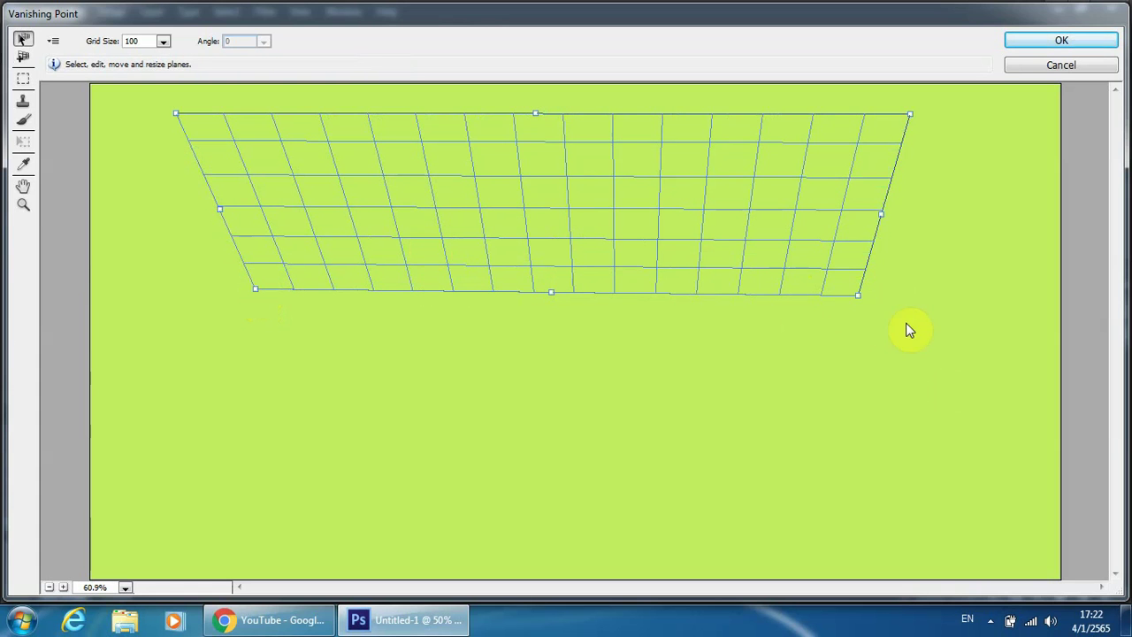
{"action": "left_click_drag", "start_coordinate": [859, 296], "coordinate": [849, 296]}
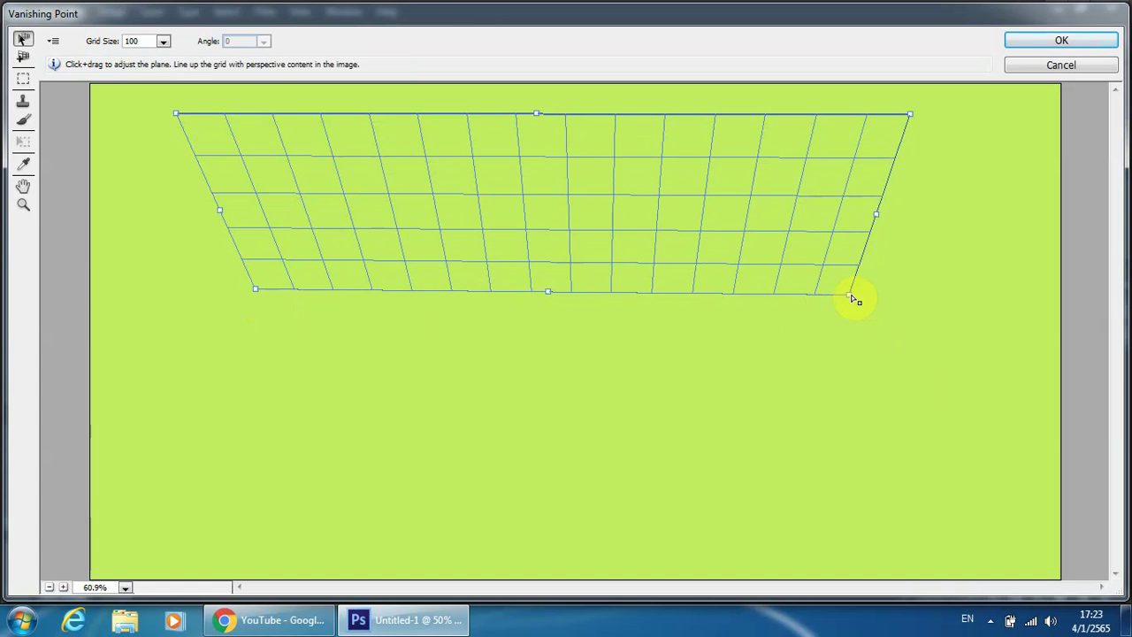
{"action": "left_click_drag", "start_coordinate": [850, 298], "coordinate": [850, 295]}
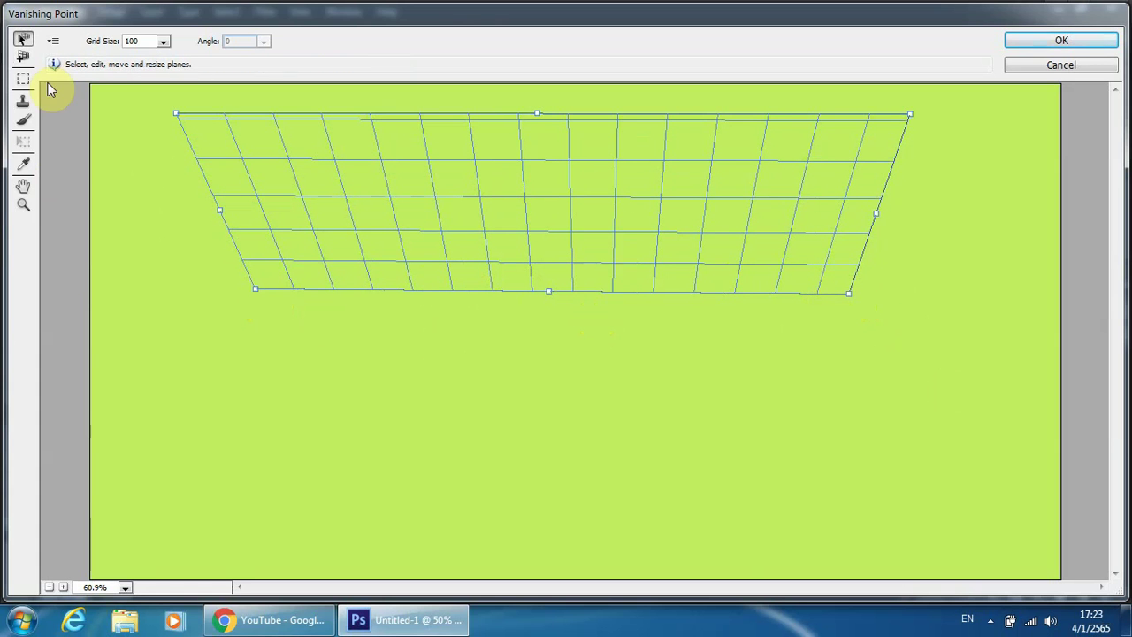
{"action": "left_click", "coordinate": [23, 58]}
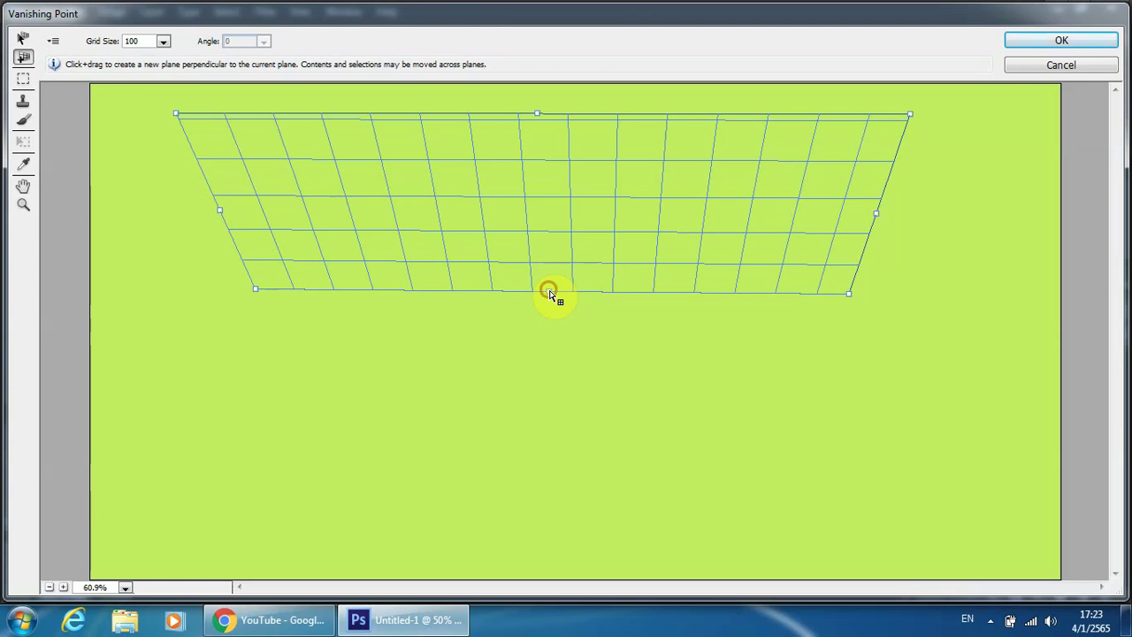
Pull a perpendicular floor plane down from the wall and adjust its bottom corners
{"action": "left_click_drag", "start_coordinate": [548, 293], "coordinate": [544, 520]}
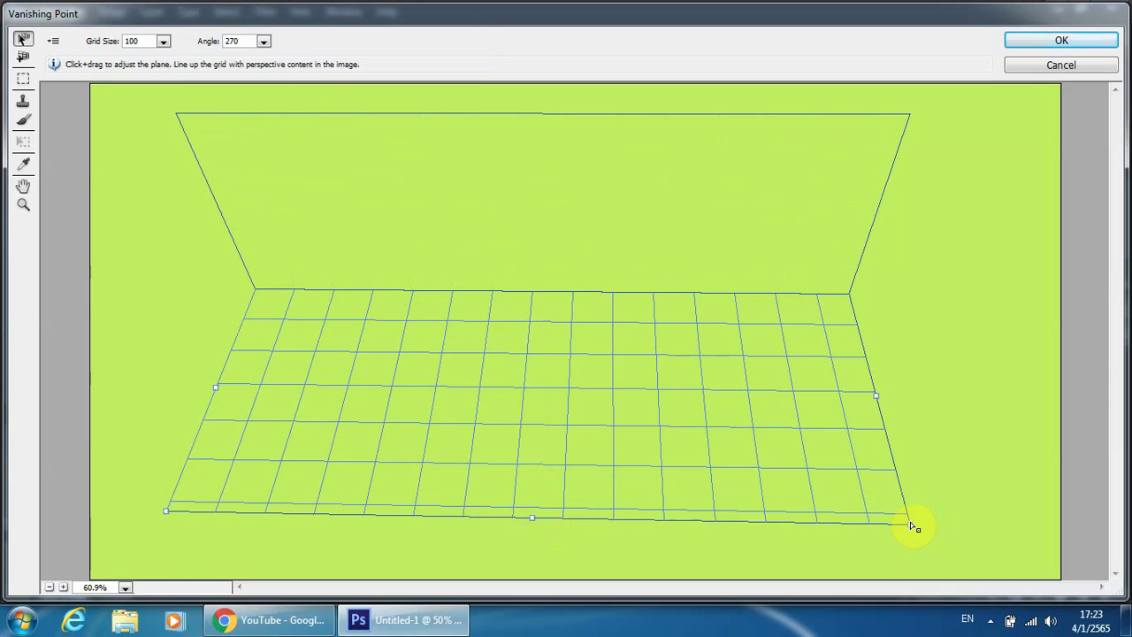
{"action": "mouse_move", "coordinate": [911, 525]}
{"action": "left_mouse_down"}
{"action": "mouse_move", "coordinate": [920, 515]}
{"action": "mouse_move", "coordinate": [905, 498]}
{"action": "mouse_move", "coordinate": [899, 520]}
{"action": "left_mouse_up"}
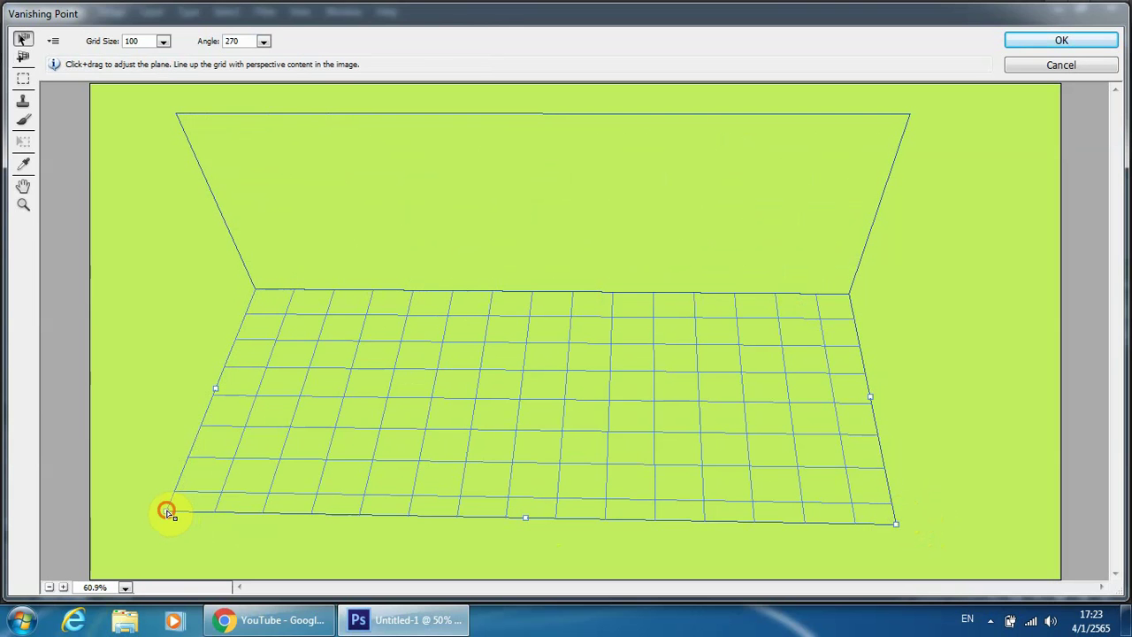
{"action": "left_click_drag", "start_coordinate": [167, 510], "coordinate": [199, 541]}
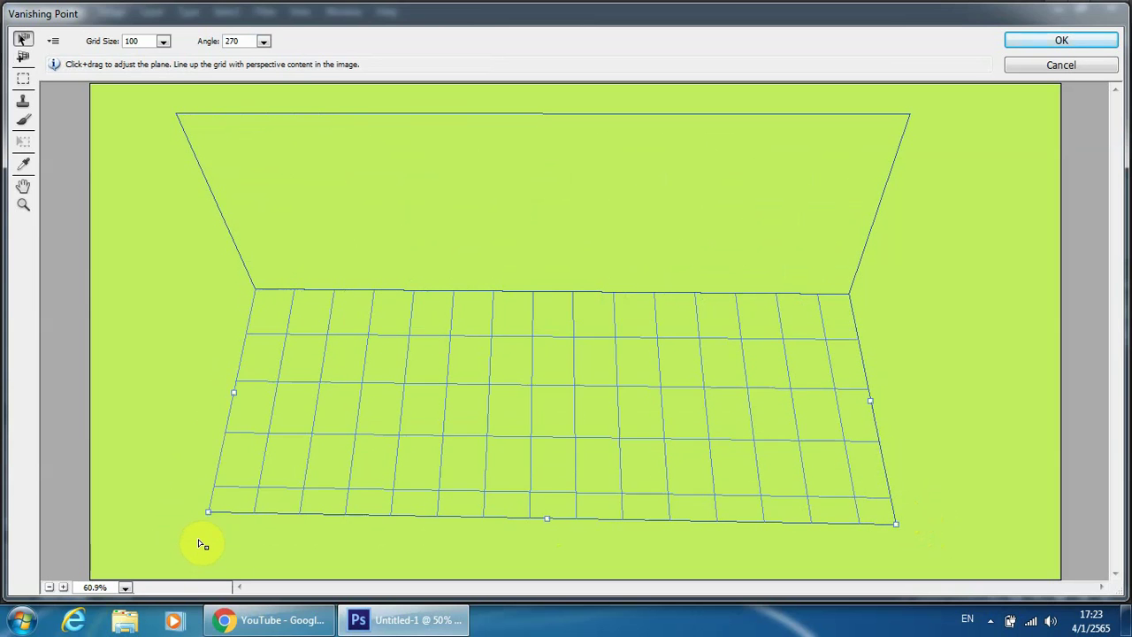
{"action": "left_click_drag", "start_coordinate": [202, 542], "coordinate": [185, 534]}
{"action": "key", "text": "ctrl+z"}
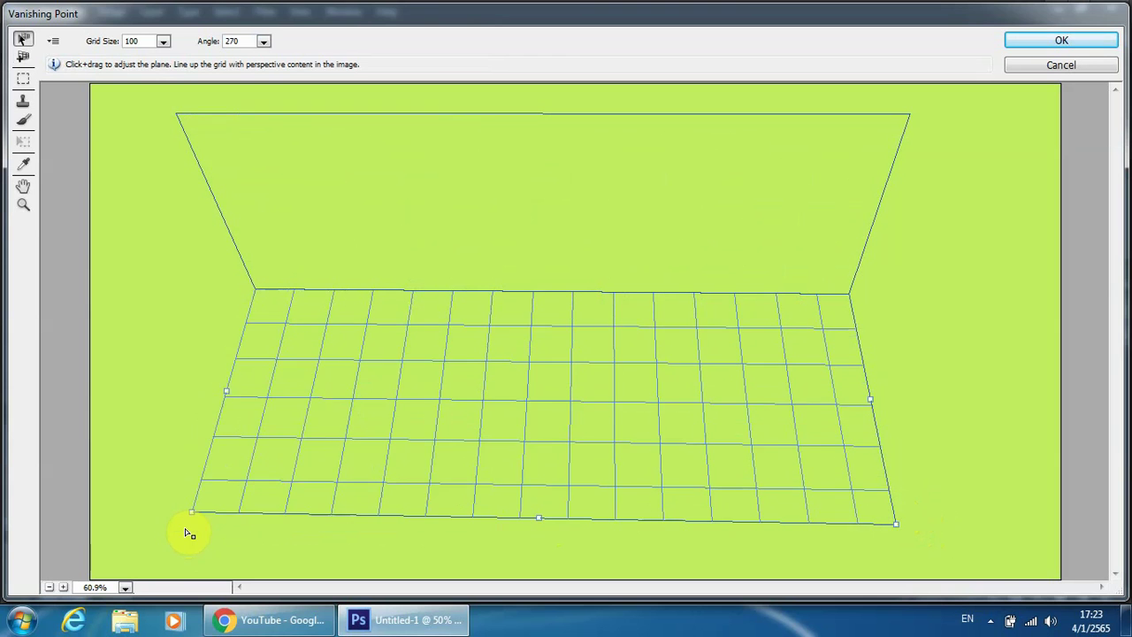
{"action": "key", "text": "ctrl+shift+z"}
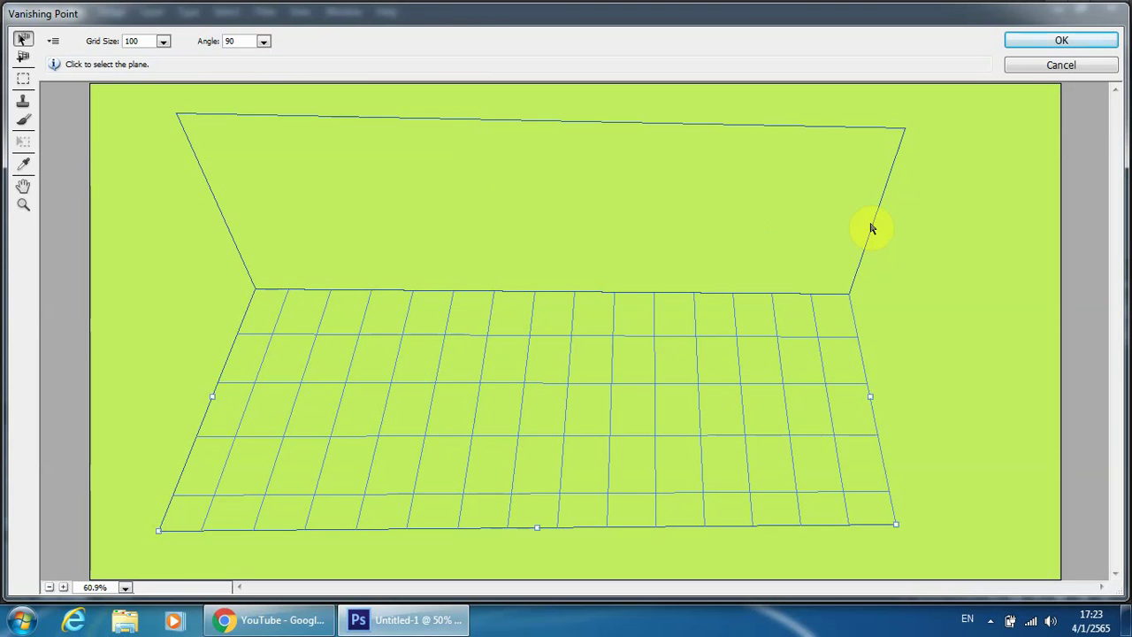
Adjust the wall plane's top-right corner and lower its top-left corner slightly
{"action": "left_click", "coordinate": [896, 145]}
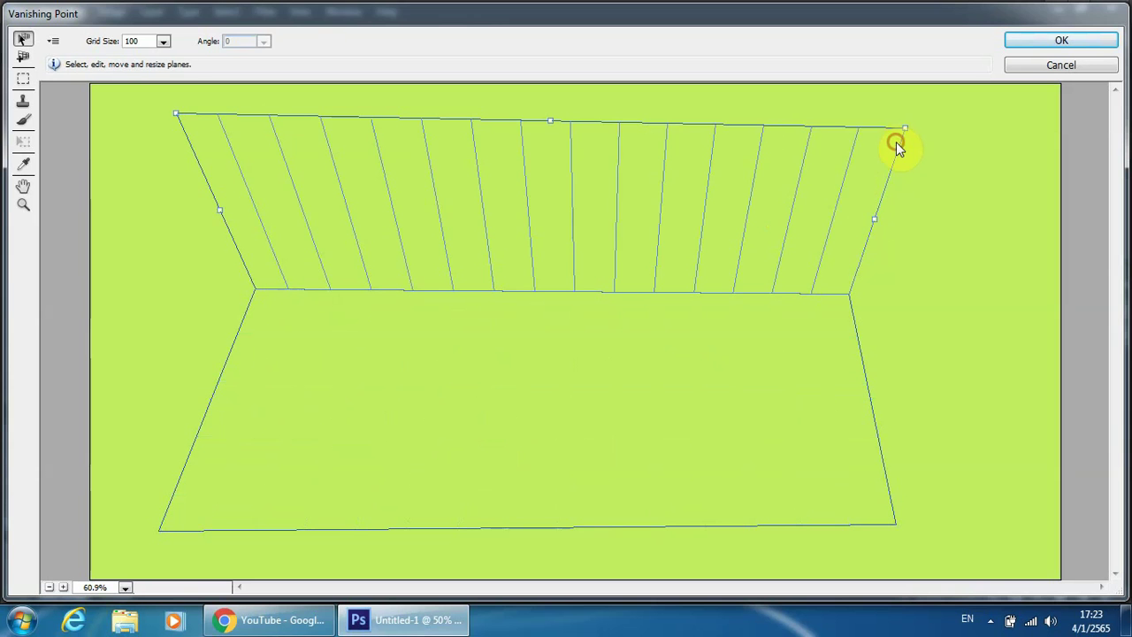
{"action": "left_click_drag", "start_coordinate": [904, 128], "coordinate": [904, 113]}
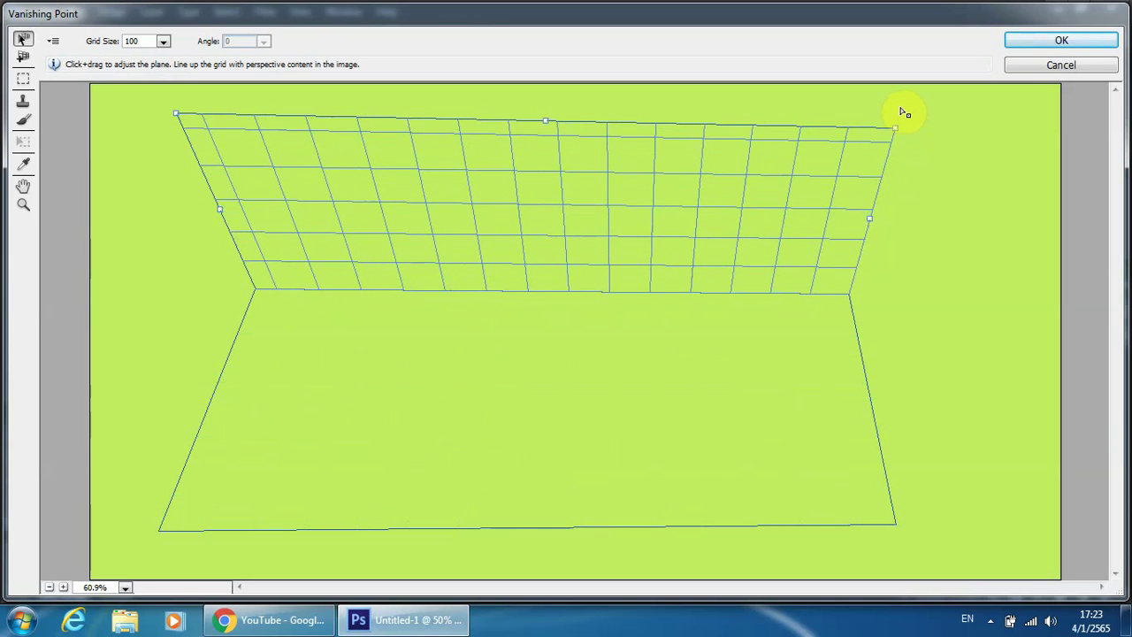
{"action": "left_click_drag", "start_coordinate": [905, 95], "coordinate": [912, 107]}
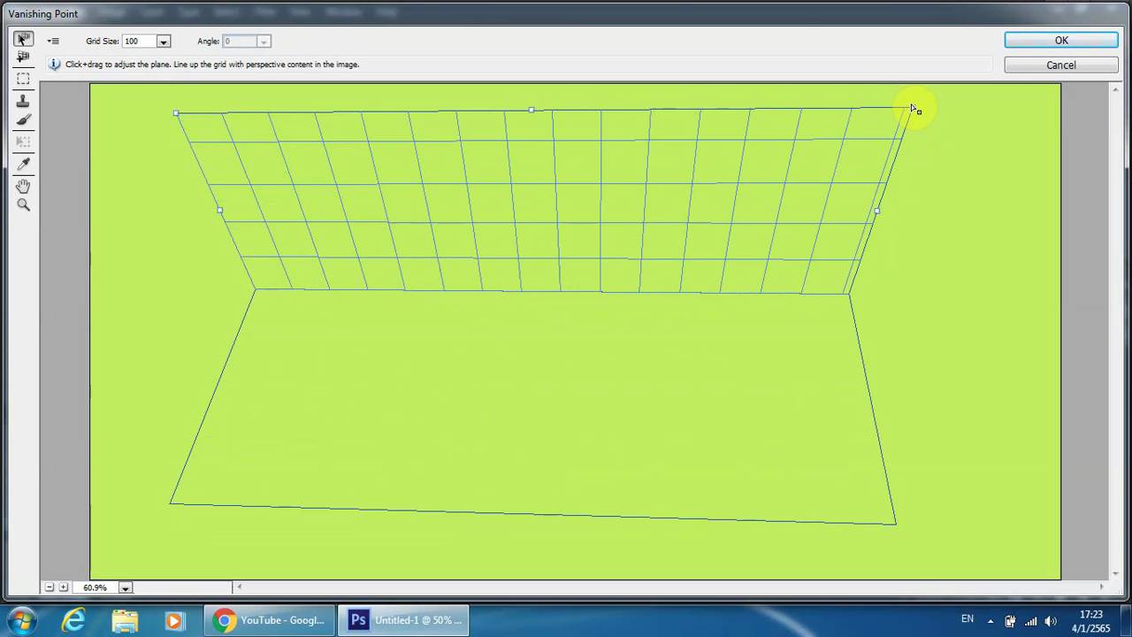
{"action": "left_click_drag", "start_coordinate": [916, 109], "coordinate": [910, 107]}
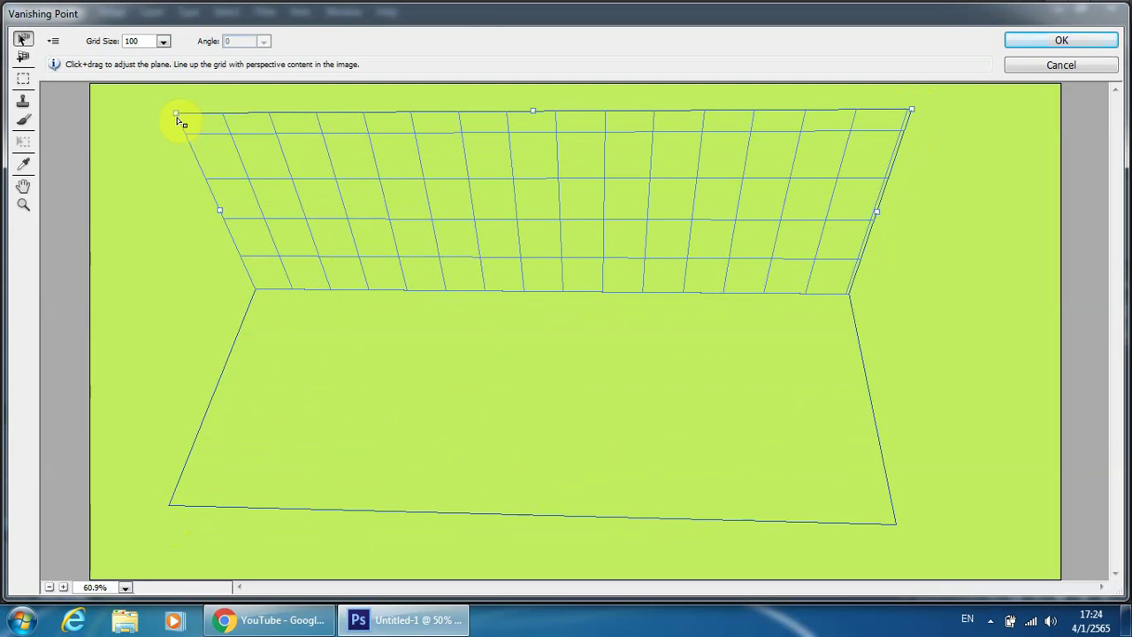
{"action": "left_click_drag", "start_coordinate": [180, 120], "coordinate": [183, 129]}
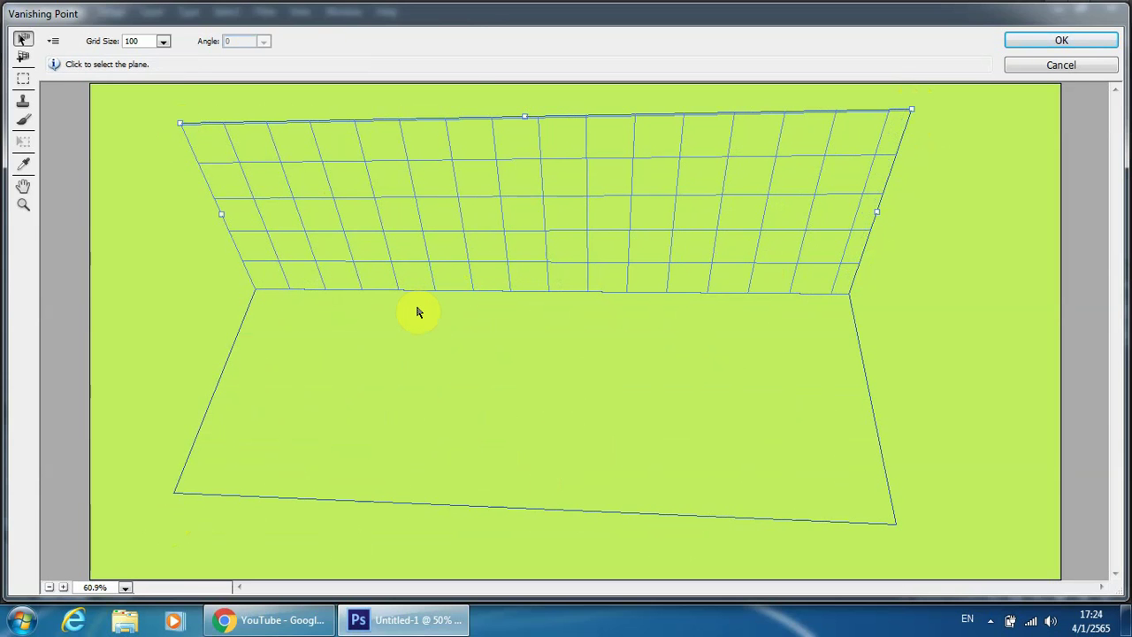
Paste the NATURE VIEW lettering onto both perspective planes and apply Vanishing Point to Layer 1
{"action": "key", "text": "ctrl+v"}
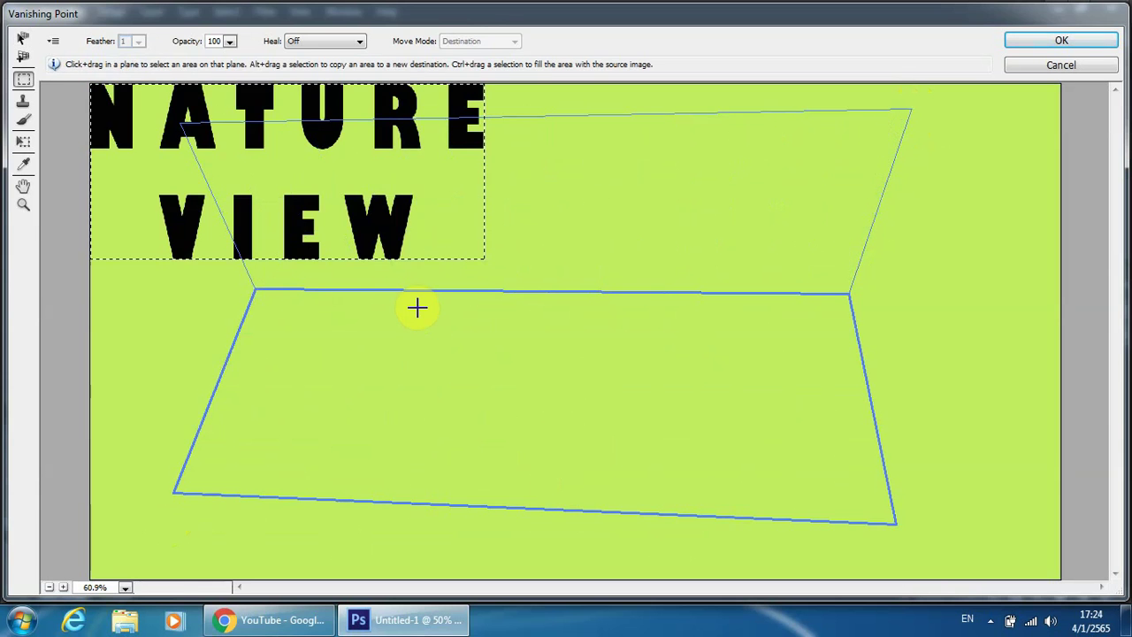
{"action": "left_click_drag", "start_coordinate": [321, 134], "coordinate": [577, 263]}
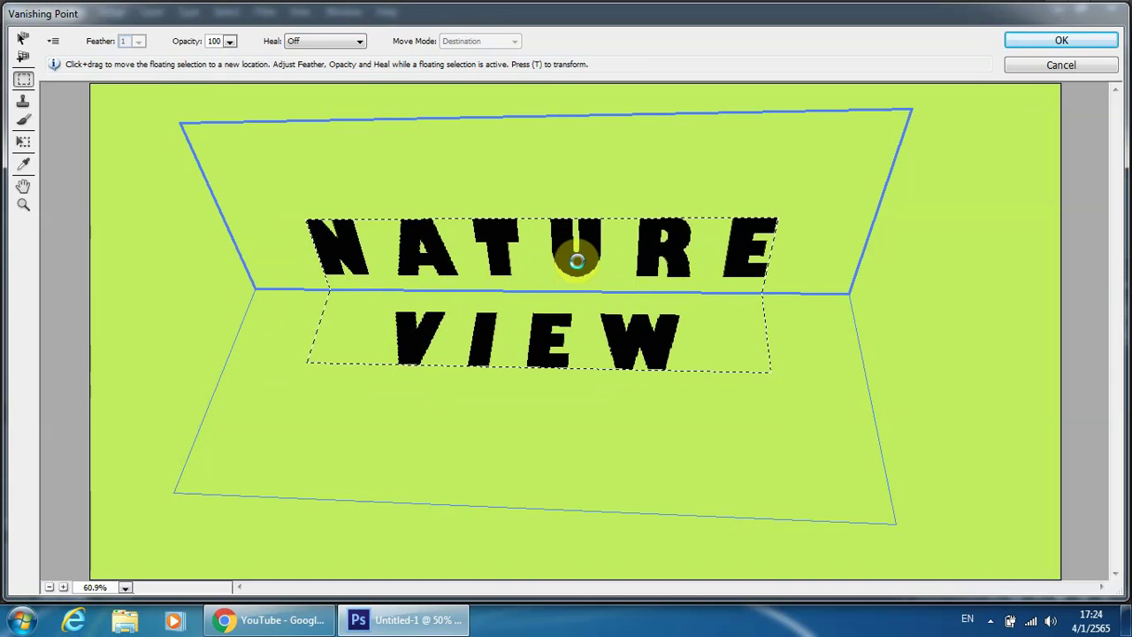
{"action": "left_click_drag", "start_coordinate": [577, 263], "coordinate": [578, 261]}
{"action": "left_click", "coordinate": [1062, 45]}
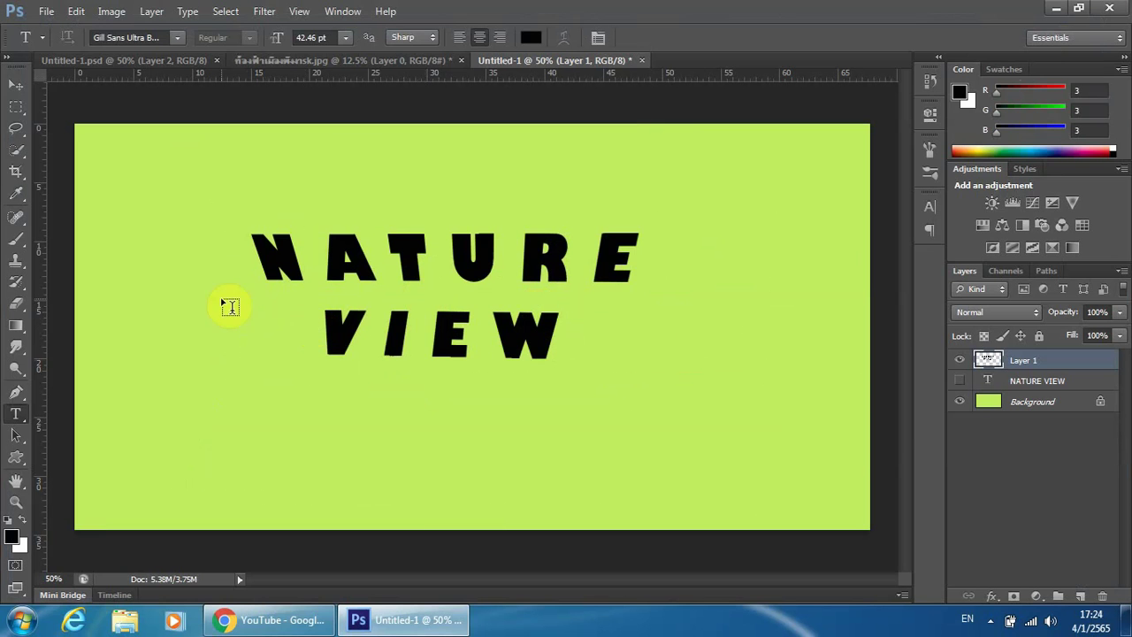
{"action": "left_click", "coordinate": [16, 86]}
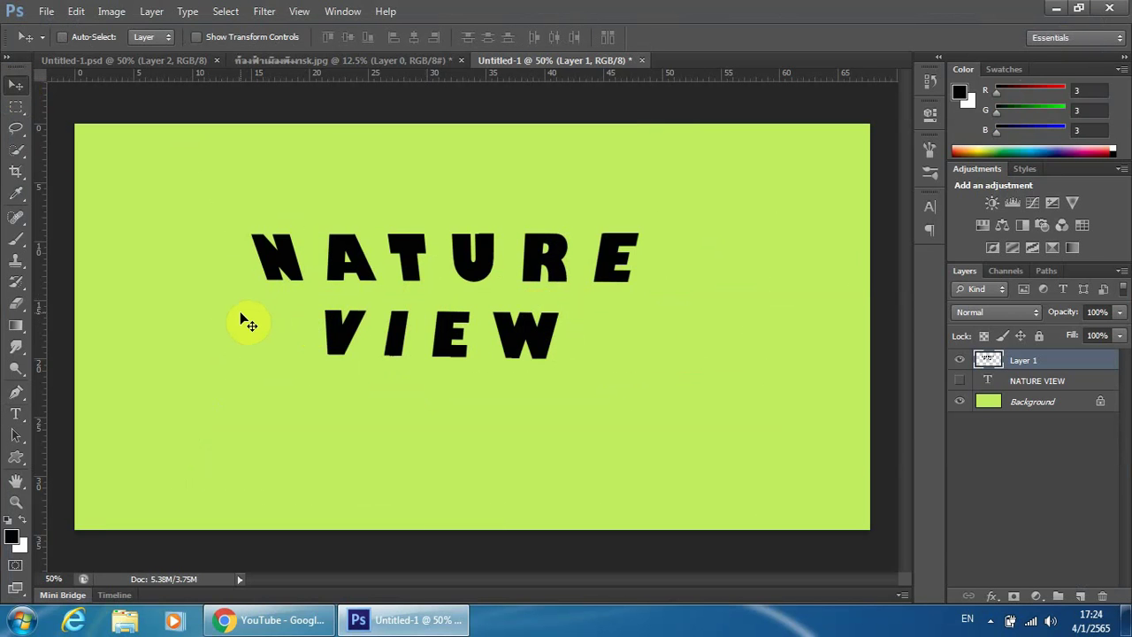
Free-transform the lettering to 151.28% width, 220.79% height, tilted -0.37°, and commit
{"action": "left_click", "coordinate": [76, 11]}
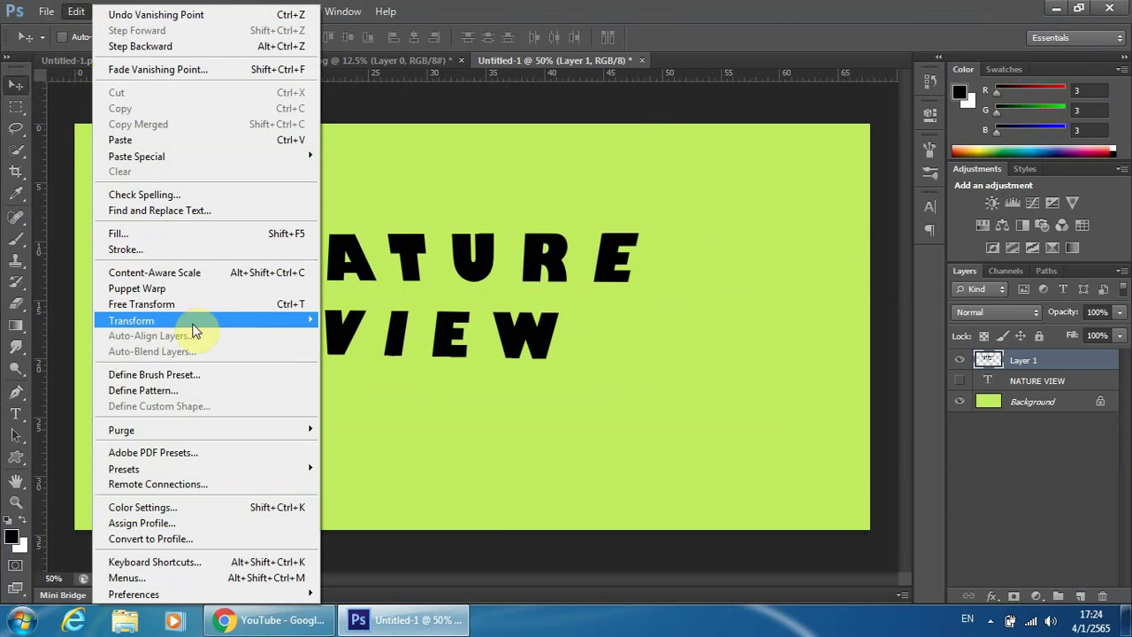
{"action": "mouse_move", "coordinate": [142, 320]}
{"action": "left_click", "coordinate": [155, 304]}
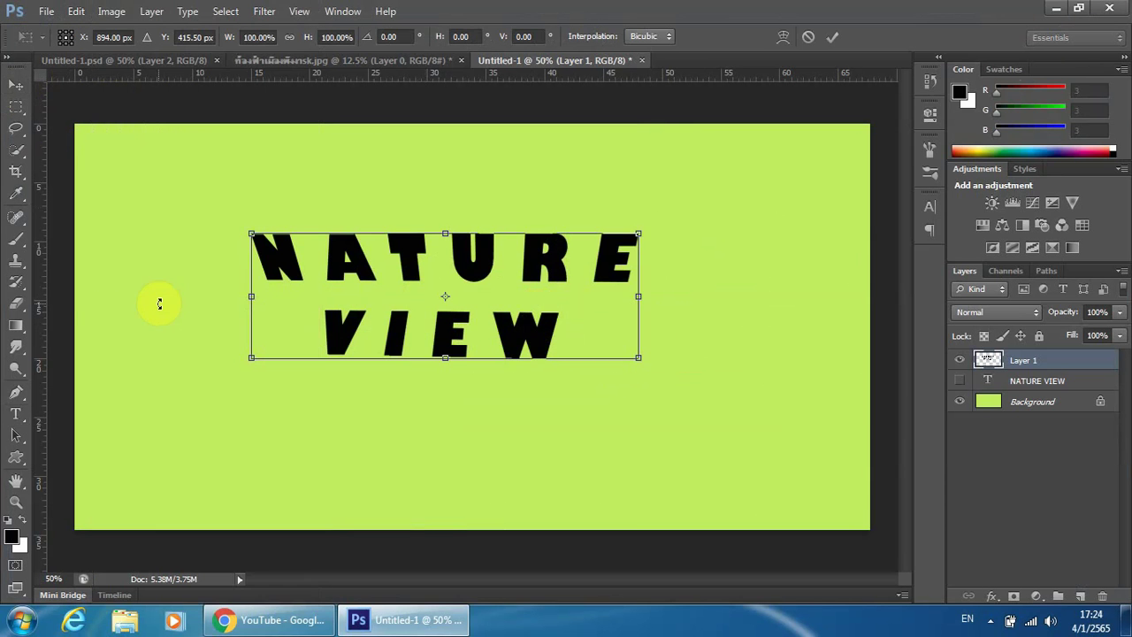
{"action": "left_click_drag", "start_coordinate": [640, 232], "coordinate": [665, 200]}
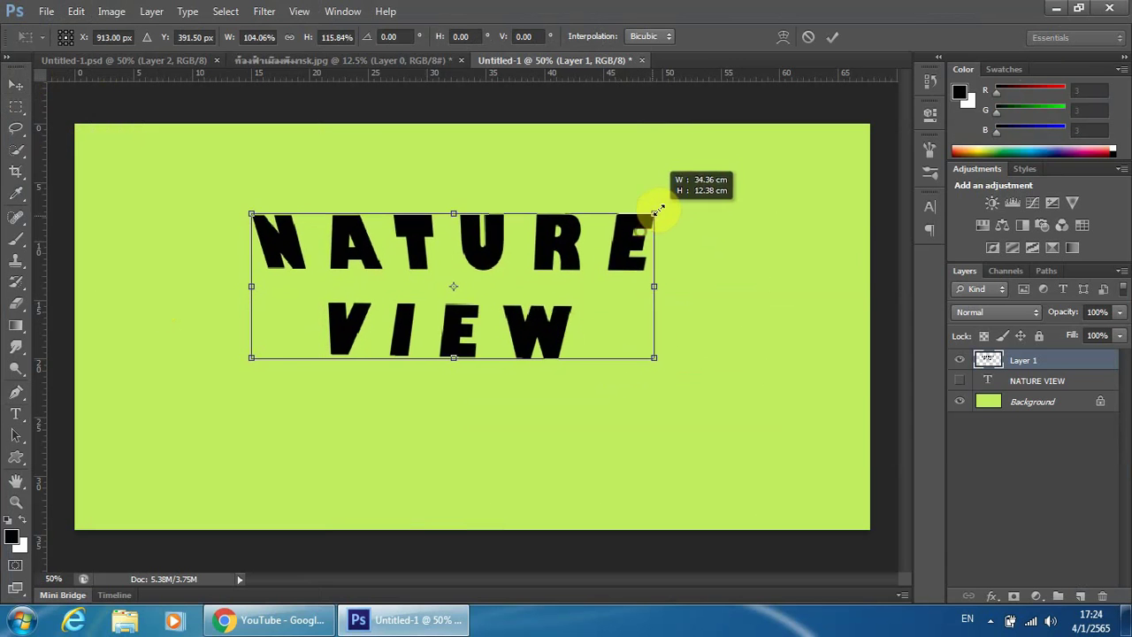
{"action": "left_click_drag", "start_coordinate": [249, 360], "coordinate": [238, 382]}
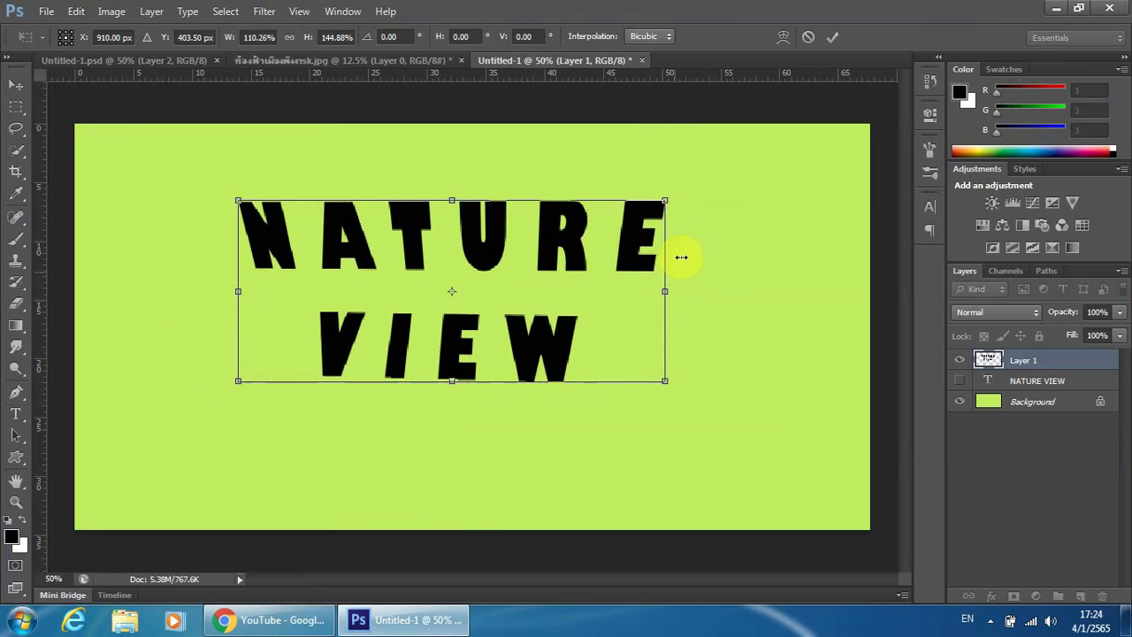
{"action": "left_click_drag", "start_coordinate": [664, 200], "coordinate": [694, 180]}
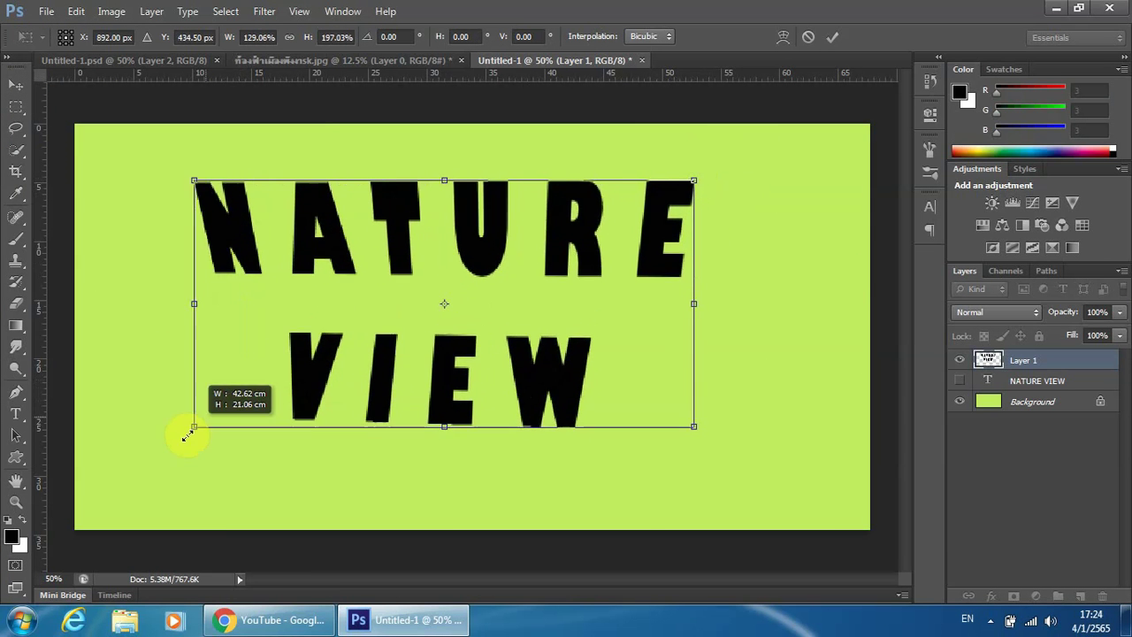
{"action": "left_click_drag", "start_coordinate": [238, 380], "coordinate": [173, 440]}
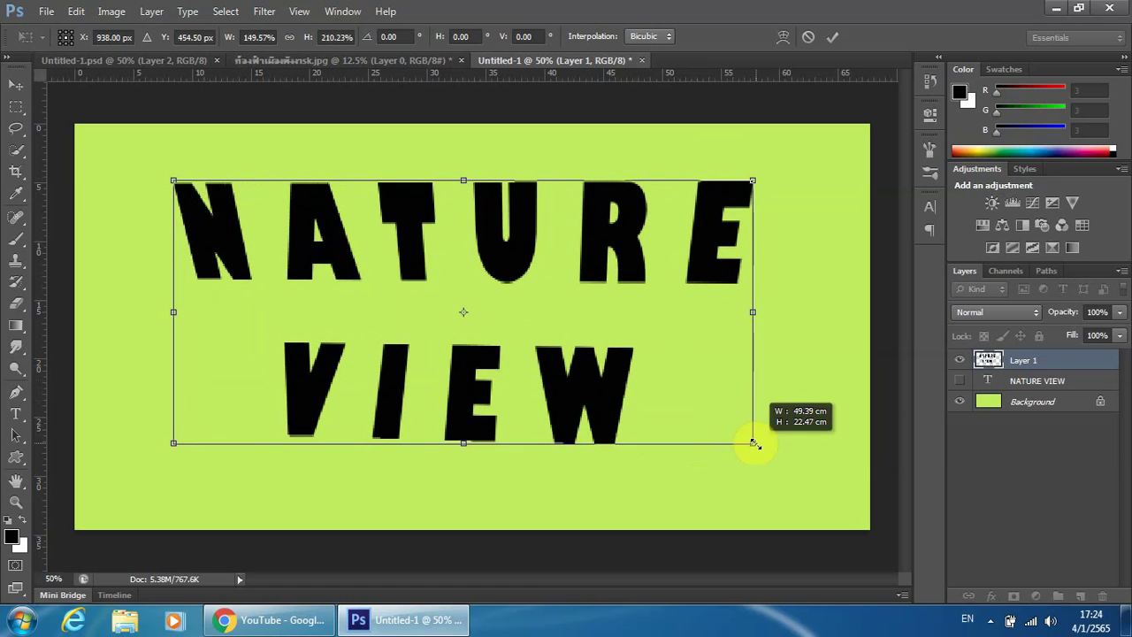
{"action": "left_click_drag", "start_coordinate": [696, 441], "coordinate": [759, 456]}
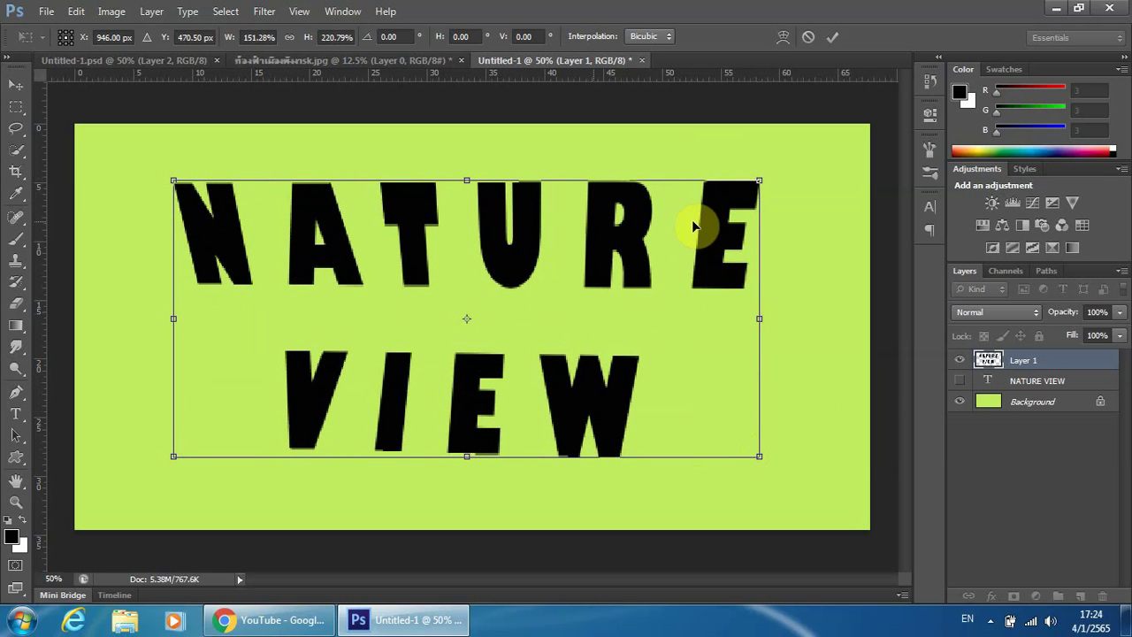
{"action": "left_click_drag", "start_coordinate": [511, 267], "coordinate": [523, 272]}
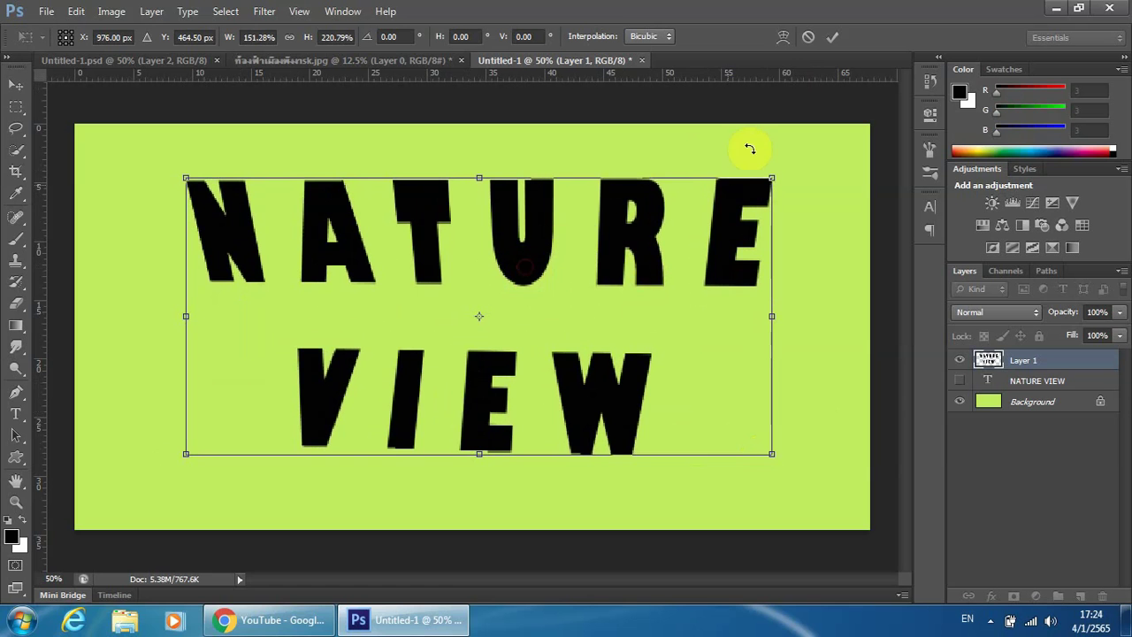
{"action": "left_click_drag", "start_coordinate": [796, 167], "coordinate": [796, 167]}
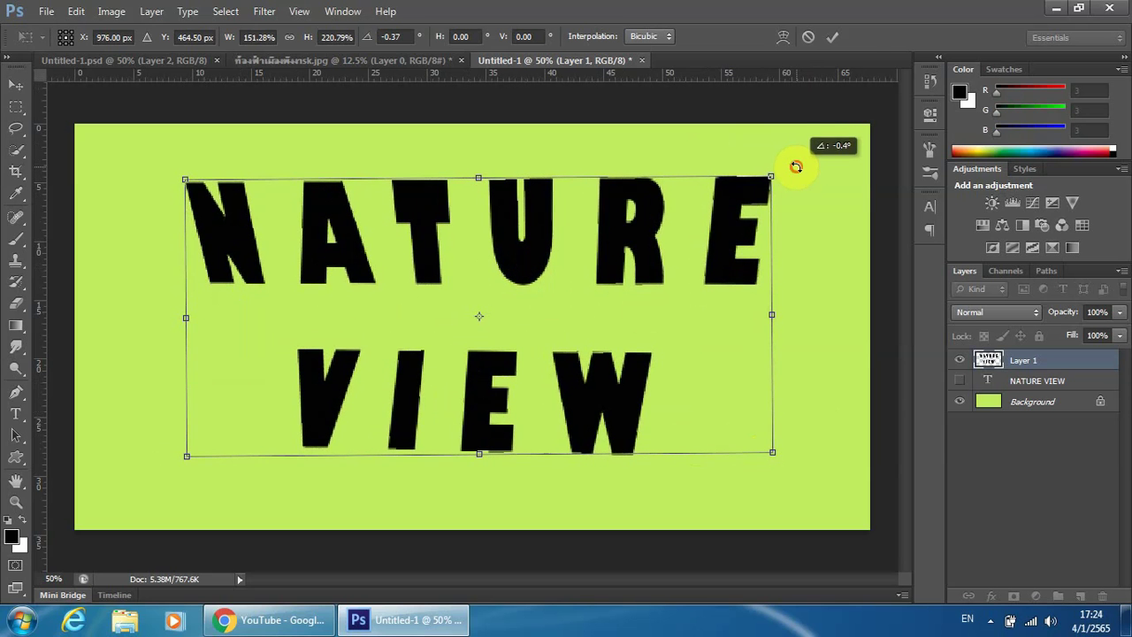
{"action": "left_click", "coordinate": [835, 37]}
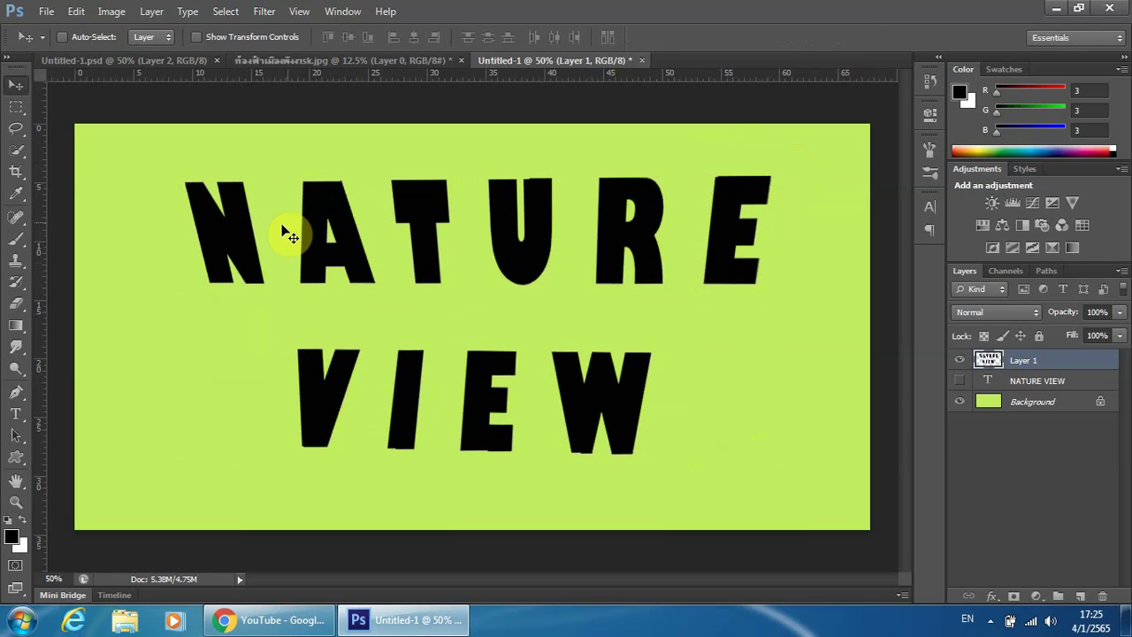
Open the cloud photo, unlock its Background, and drag it into Untitled-1 as Layer 2
{"action": "left_click", "coordinate": [49, 10]}
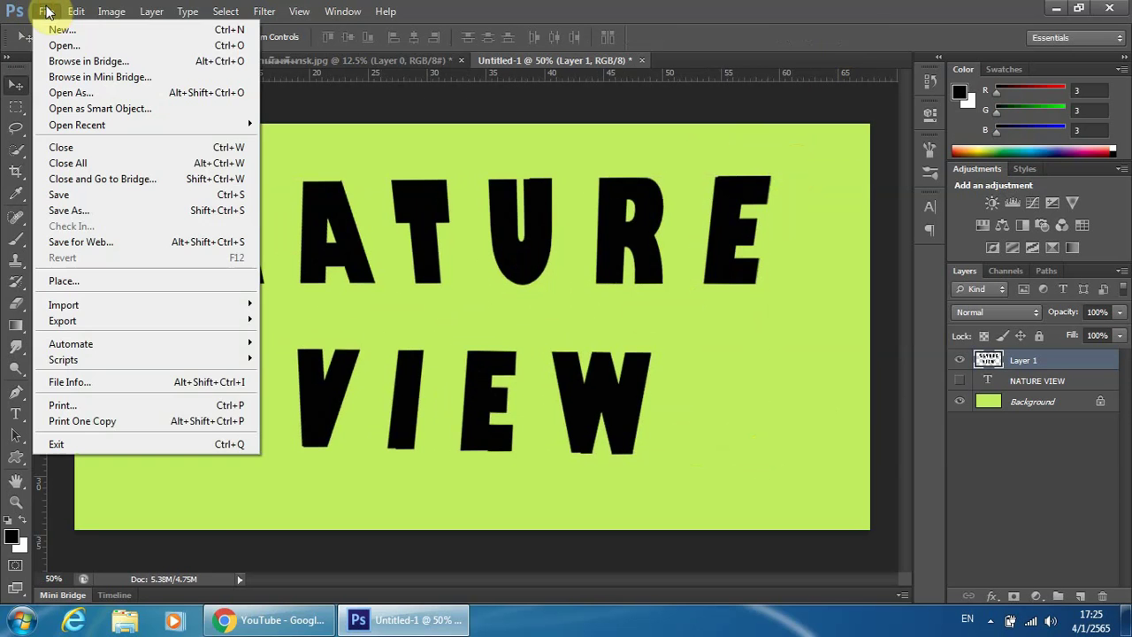
{"action": "left_click", "coordinate": [58, 46]}
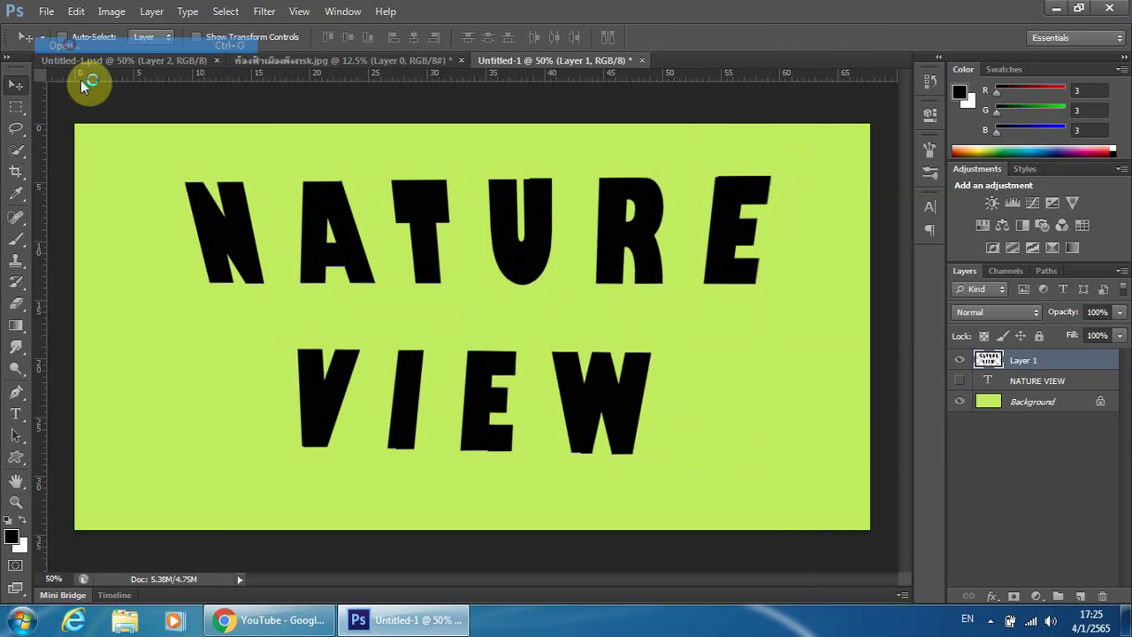
{"action": "mouse_move", "coordinate": [782, 220]}
{"action": "left_mouse_down"}
{"action": "mouse_move", "coordinate": [799, 457]}
{"action": "mouse_move", "coordinate": [780, 459]}
{"action": "left_mouse_up"}
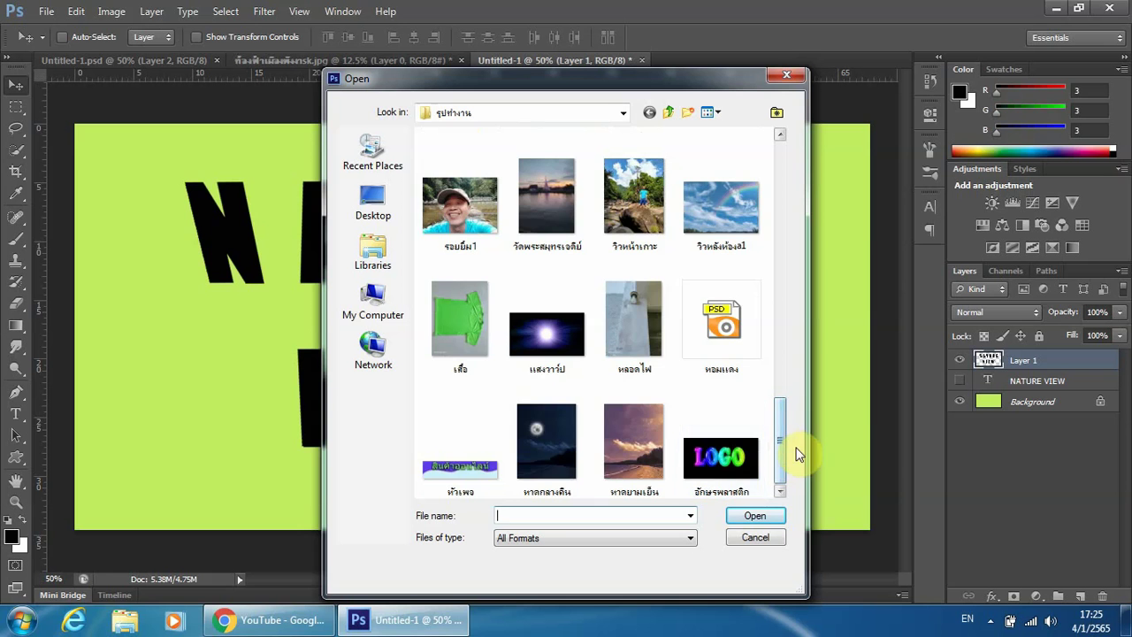
{"action": "mouse_move", "coordinate": [779, 459]}
{"action": "left_mouse_down"}
{"action": "mouse_move", "coordinate": [777, 324]}
{"action": "mouse_move", "coordinate": [778, 345]}
{"action": "left_mouse_up"}
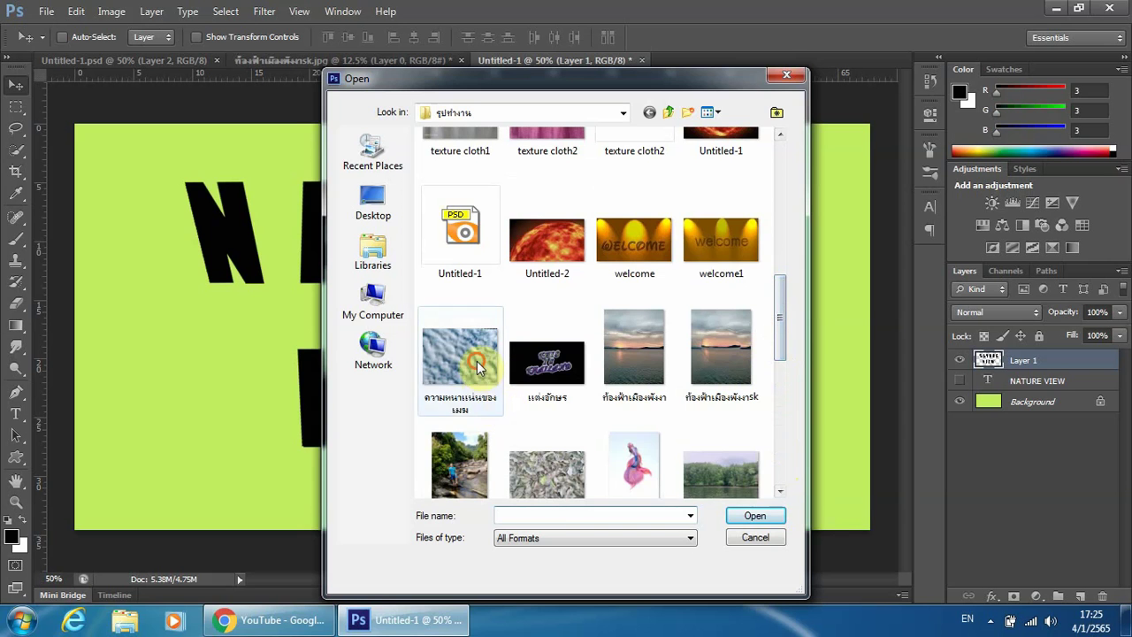
{"action": "left_click", "coordinate": [500, 402]}
{"action": "left_click", "coordinate": [754, 517]}
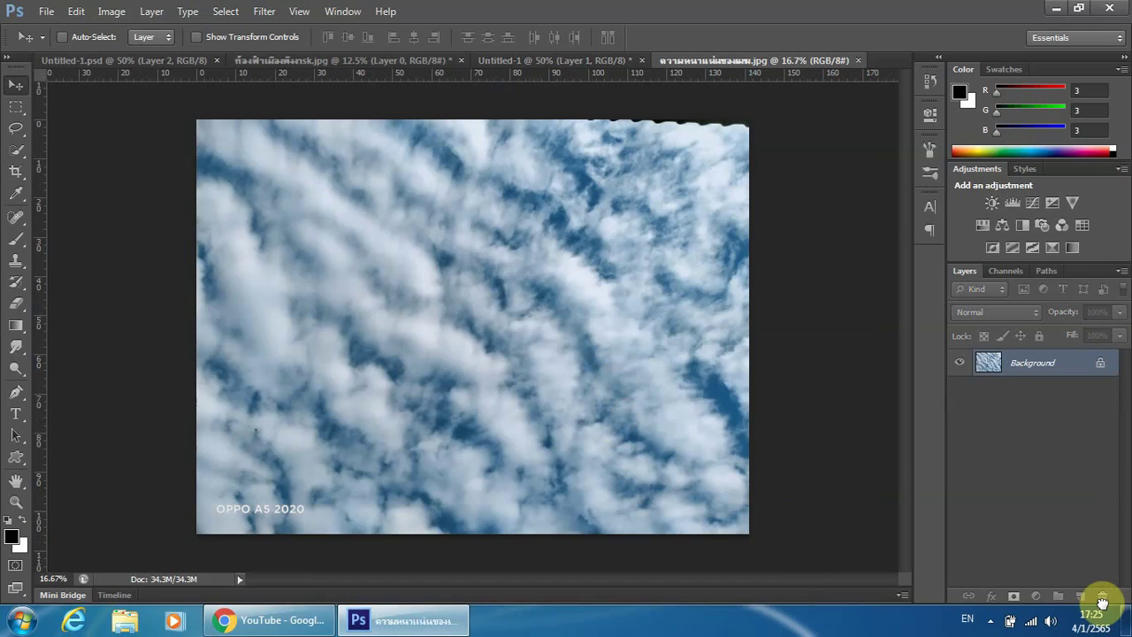
{"action": "left_click_drag", "start_coordinate": [1100, 363], "coordinate": [1102, 596]}
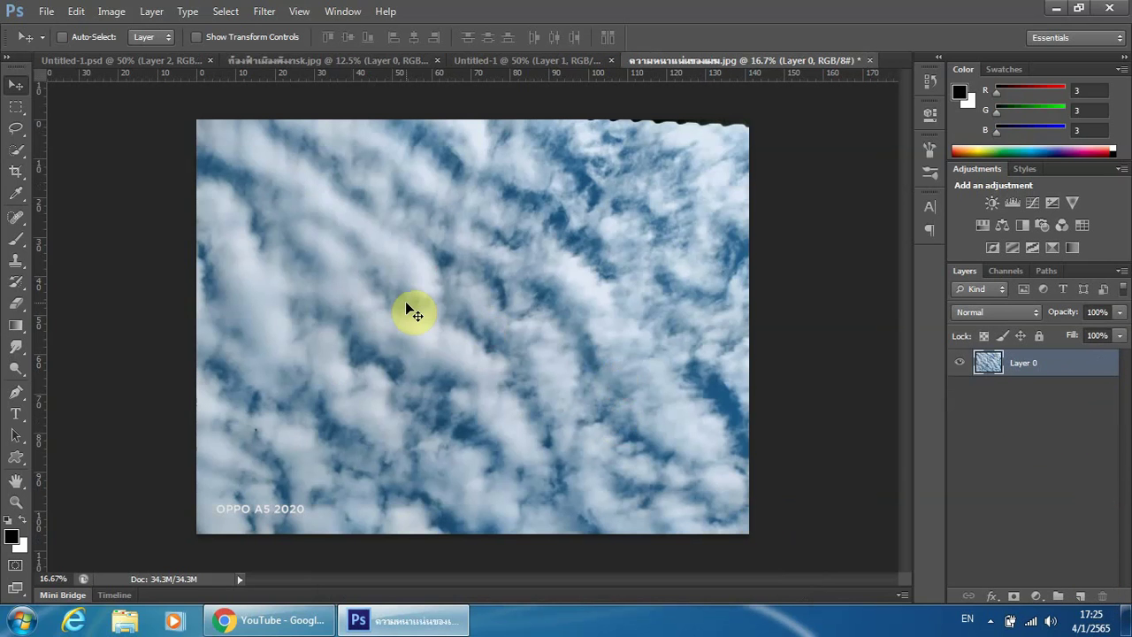
{"action": "mouse_move", "coordinate": [404, 300]}
{"action": "left_mouse_down"}
{"action": "mouse_move", "coordinate": [296, 181]}
{"action": "mouse_move", "coordinate": [475, 62]}
{"action": "mouse_move", "coordinate": [493, 189]}
{"action": "mouse_move", "coordinate": [492, 292]}
{"action": "mouse_move", "coordinate": [480, 299]}
{"action": "mouse_move", "coordinate": [505, 301]}
{"action": "left_mouse_up"}
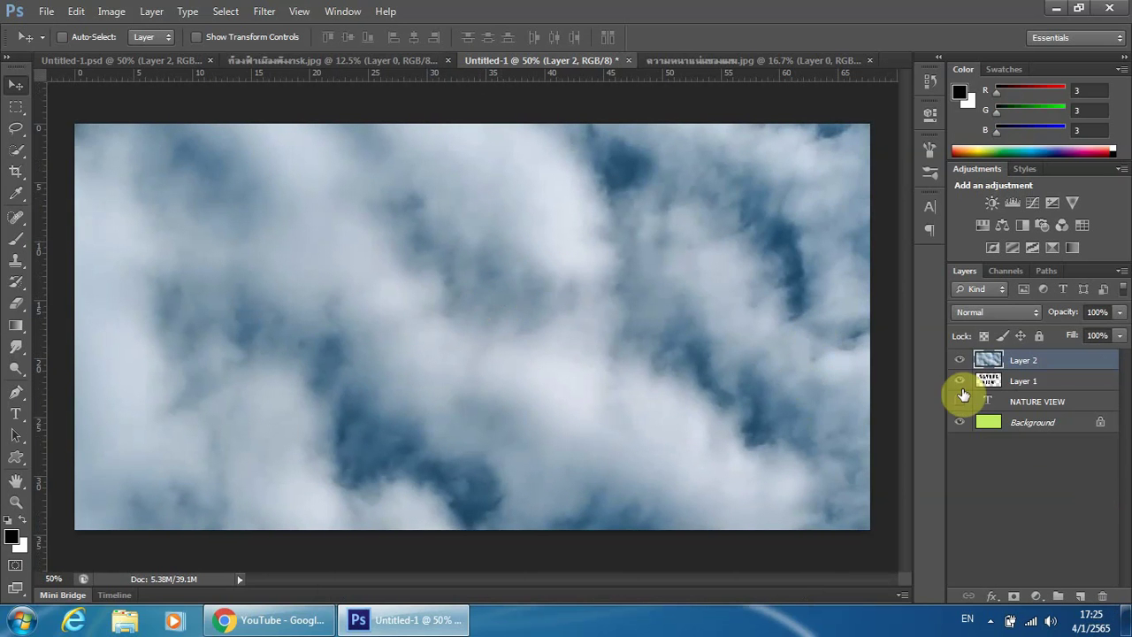
Clip the cloud Layer 2 into the NATURE VIEW letters with Create Clipping Mask
{"action": "right_click", "coordinate": [985, 363]}
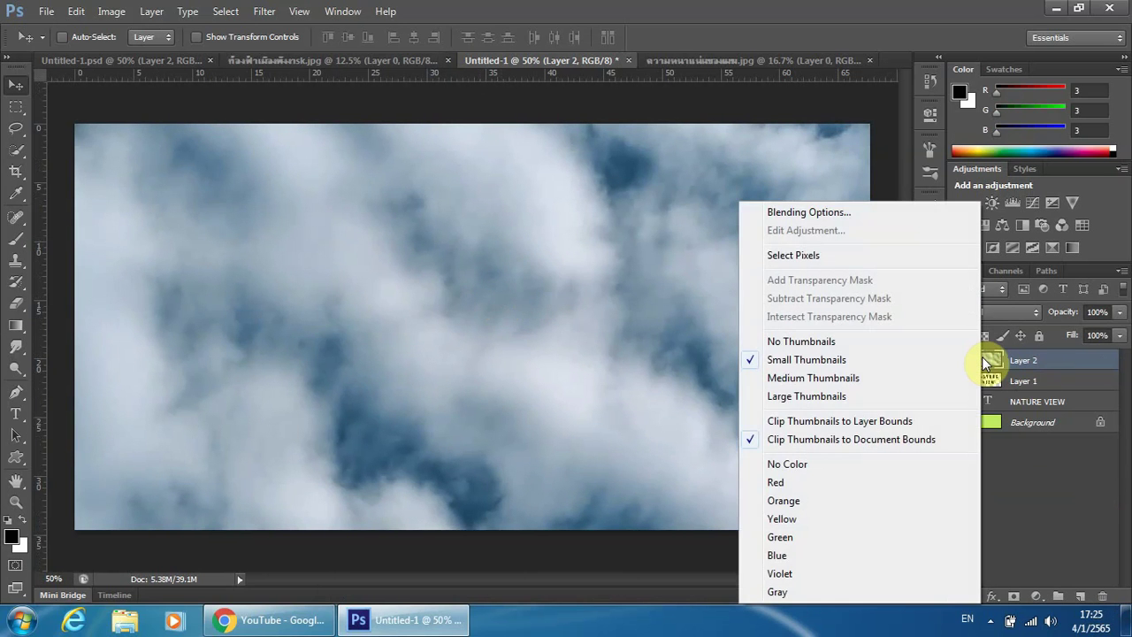
{"action": "left_click", "coordinate": [697, 434]}
{"action": "right_click", "coordinate": [1059, 370]}
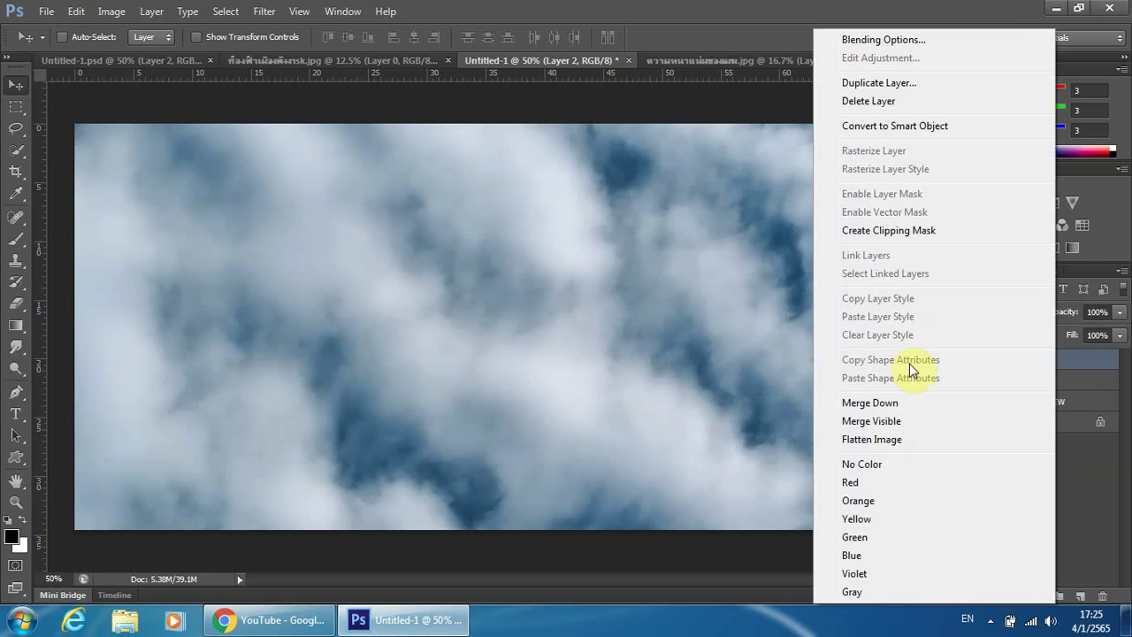
{"action": "left_click", "coordinate": [758, 397]}
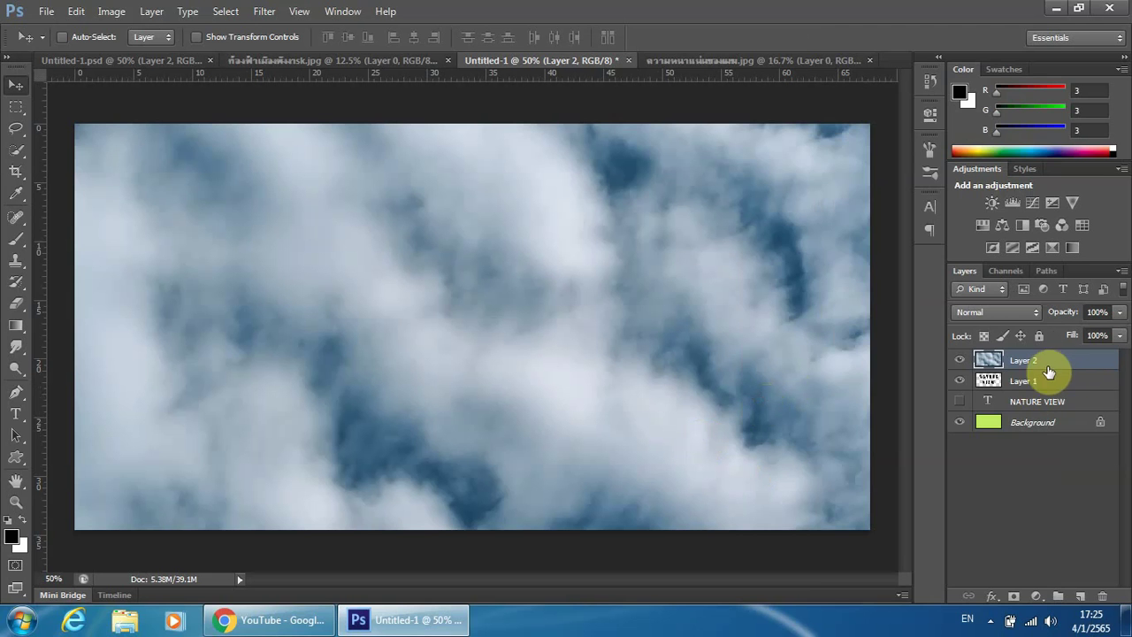
{"action": "right_click", "coordinate": [1063, 362]}
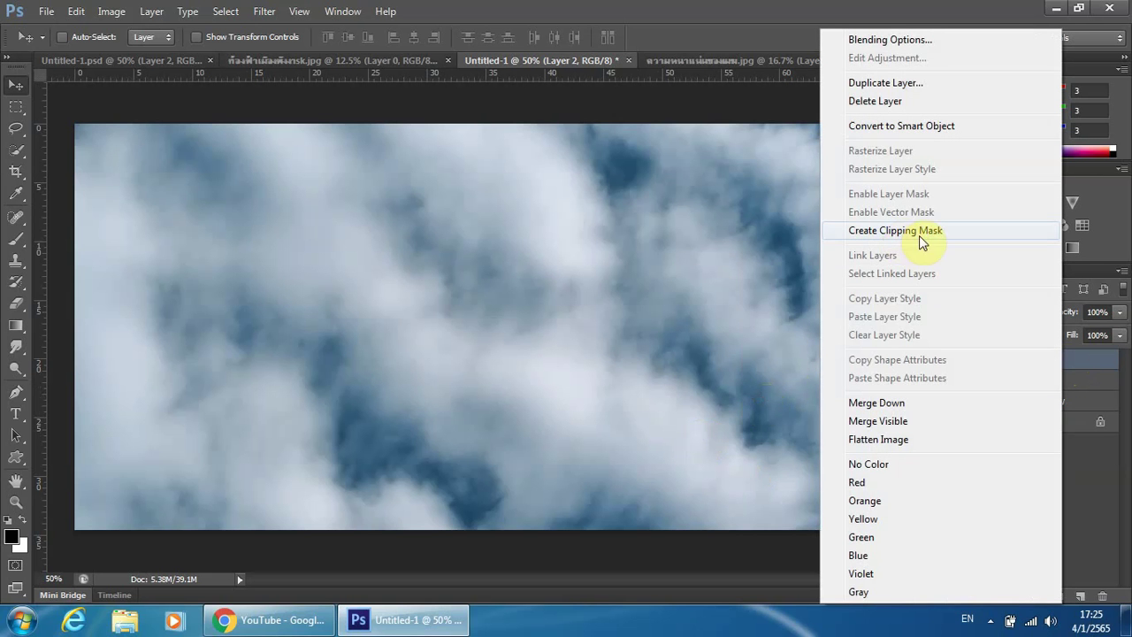
{"action": "left_click", "coordinate": [896, 232]}
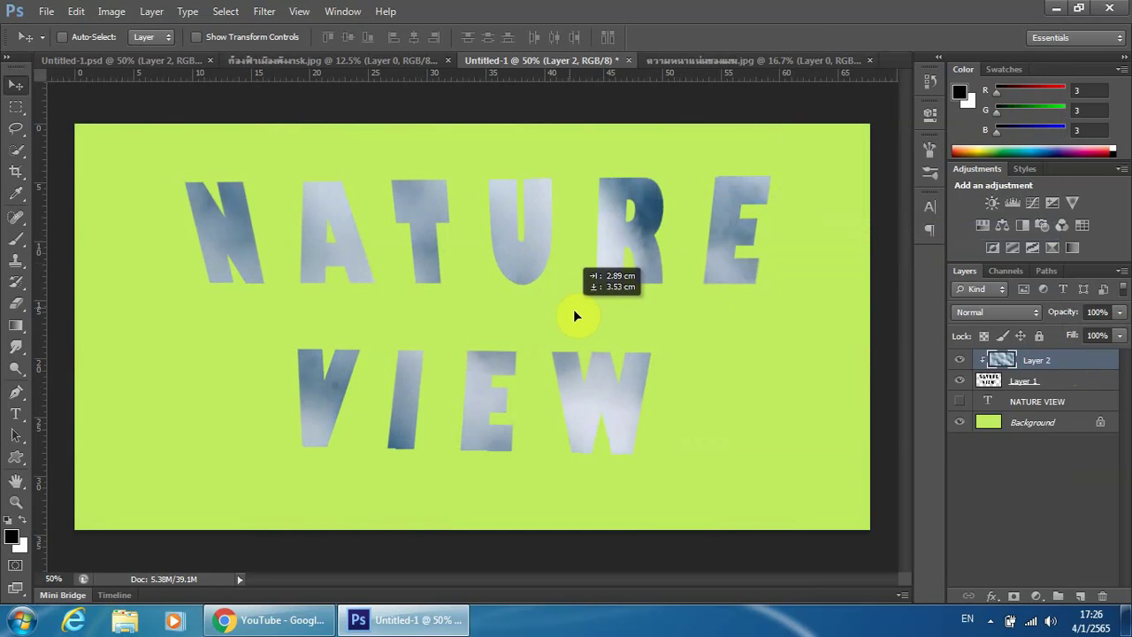
Try several cloud positions inside the letters, then delete the cloud layer
{"action": "left_click_drag", "start_coordinate": [535, 266], "coordinate": [579, 324]}
{"action": "mouse_move", "coordinate": [524, 261]}
{"action": "left_mouse_down"}
{"action": "mouse_move", "coordinate": [467, 332]}
{"action": "mouse_move", "coordinate": [480, 300]}
{"action": "mouse_move", "coordinate": [443, 299]}
{"action": "left_mouse_up"}
{"action": "left_click_drag", "start_coordinate": [509, 263], "coordinate": [532, 370]}
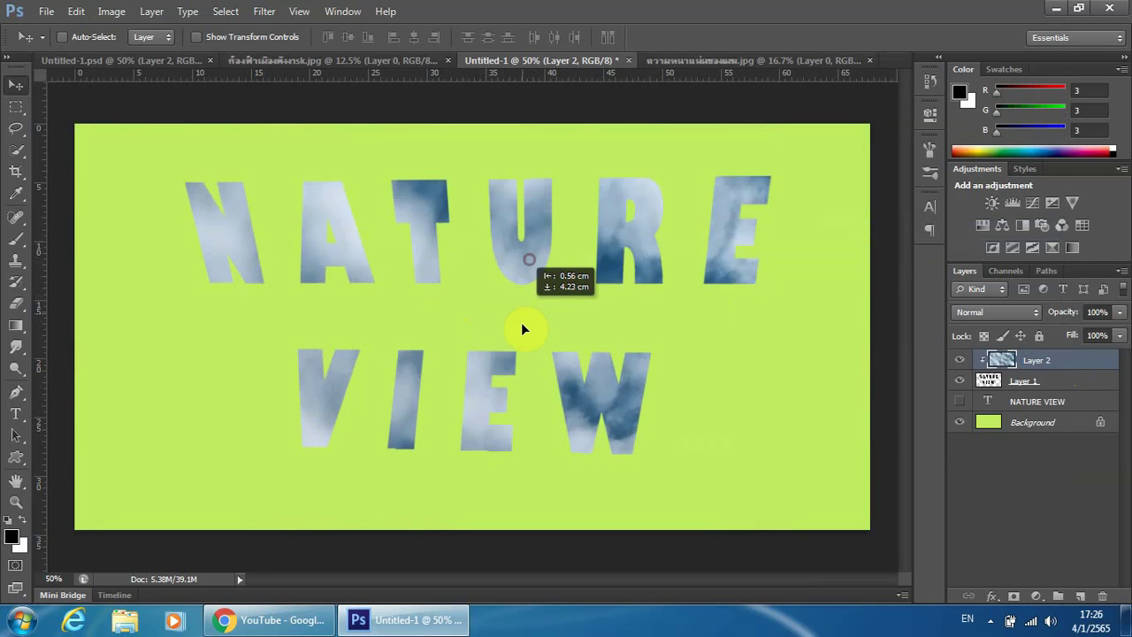
{"action": "left_click_drag", "start_coordinate": [525, 265], "coordinate": [594, 287]}
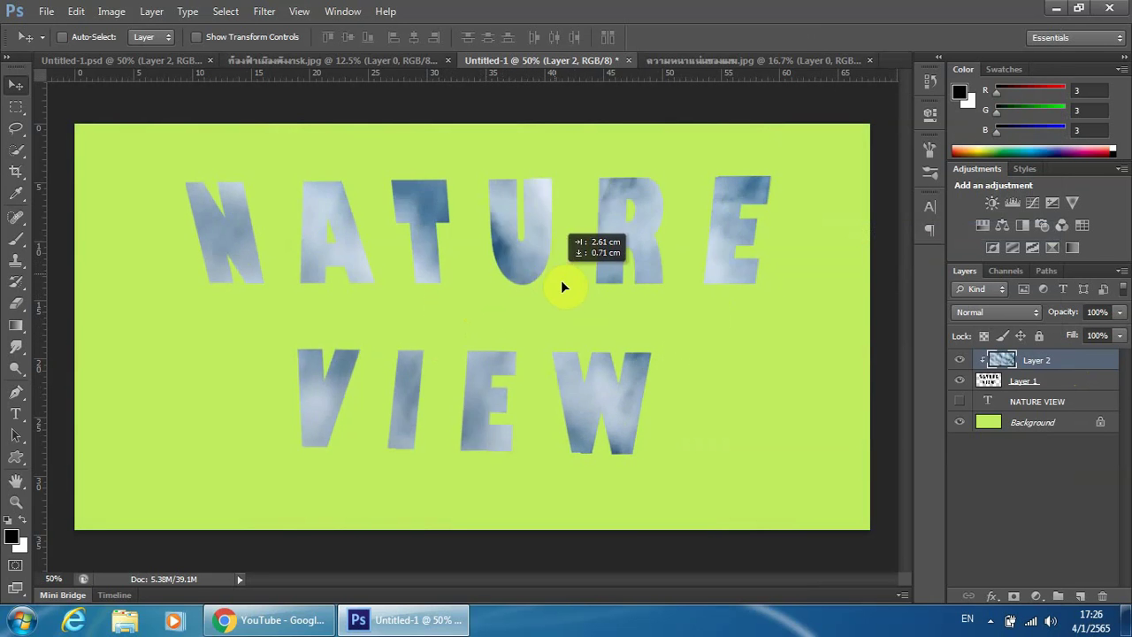
{"action": "left_click_drag", "start_coordinate": [531, 248], "coordinate": [500, 280]}
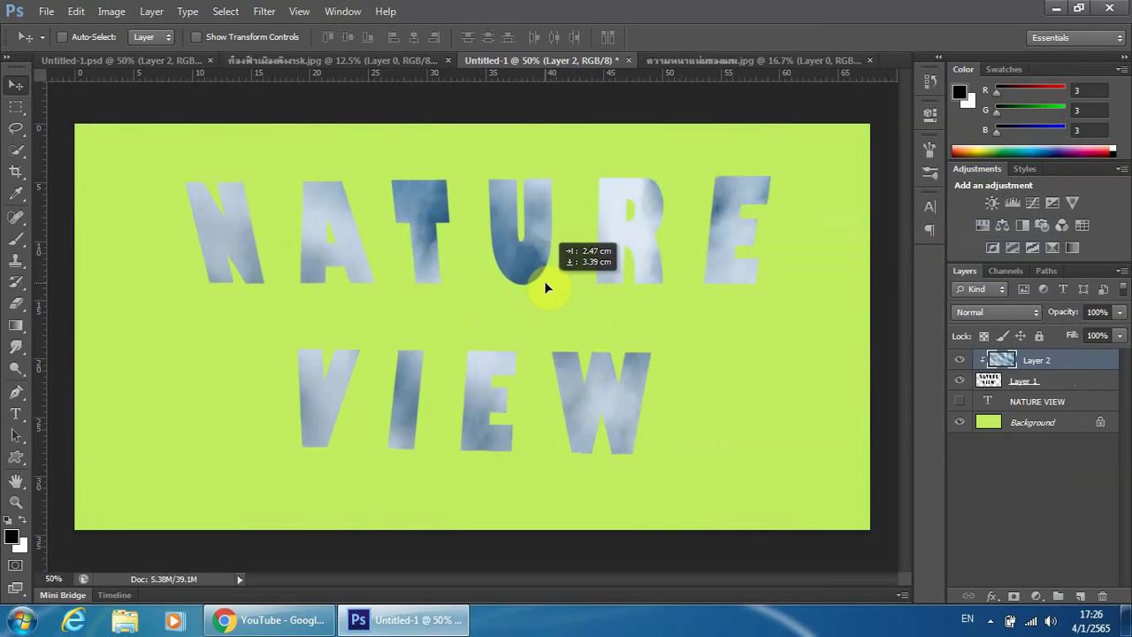
{"action": "left_click_drag", "start_coordinate": [1099, 361], "coordinate": [1102, 595]}
Open the river-and-mangrove photo from the downloaded photos folder
{"action": "left_click", "coordinate": [42, 12]}
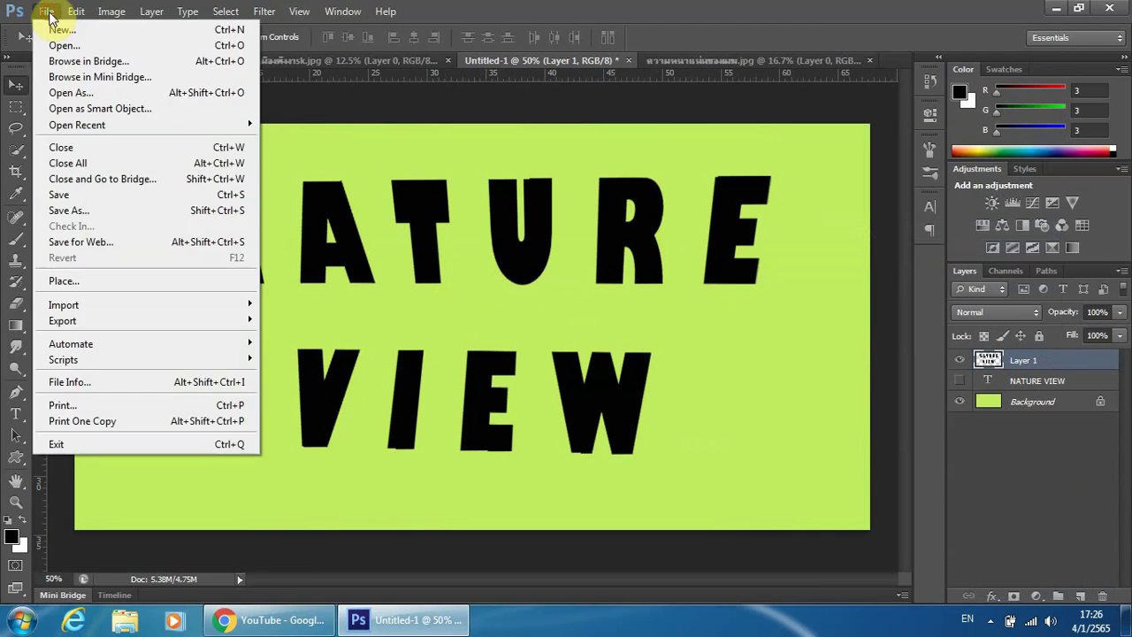
{"action": "left_click", "coordinate": [53, 45]}
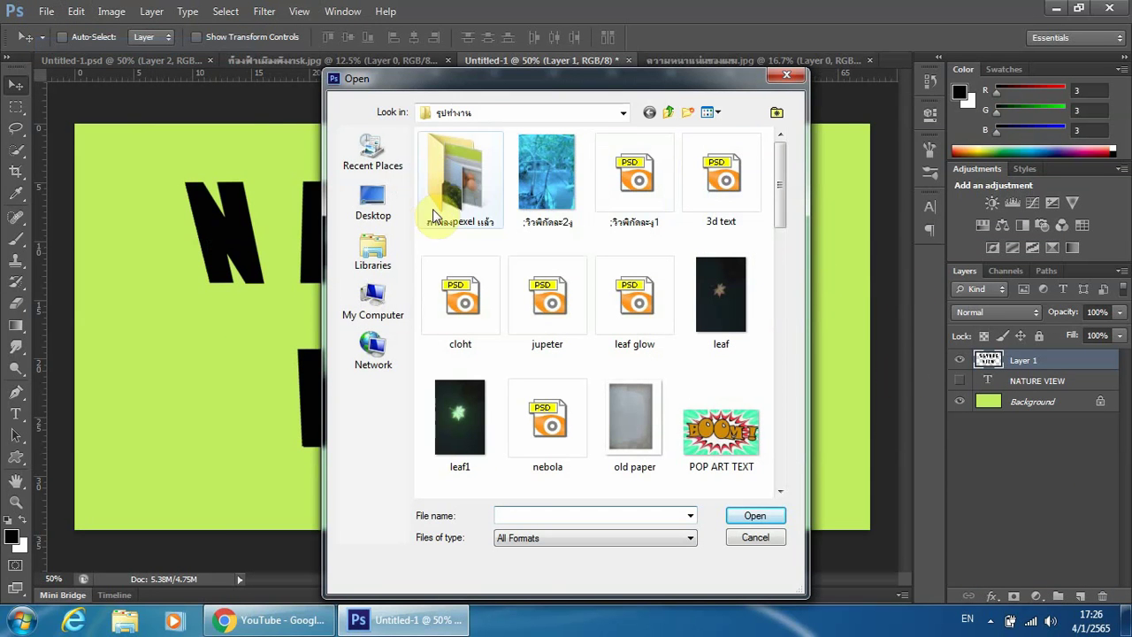
{"action": "double_click", "coordinate": [465, 190]}
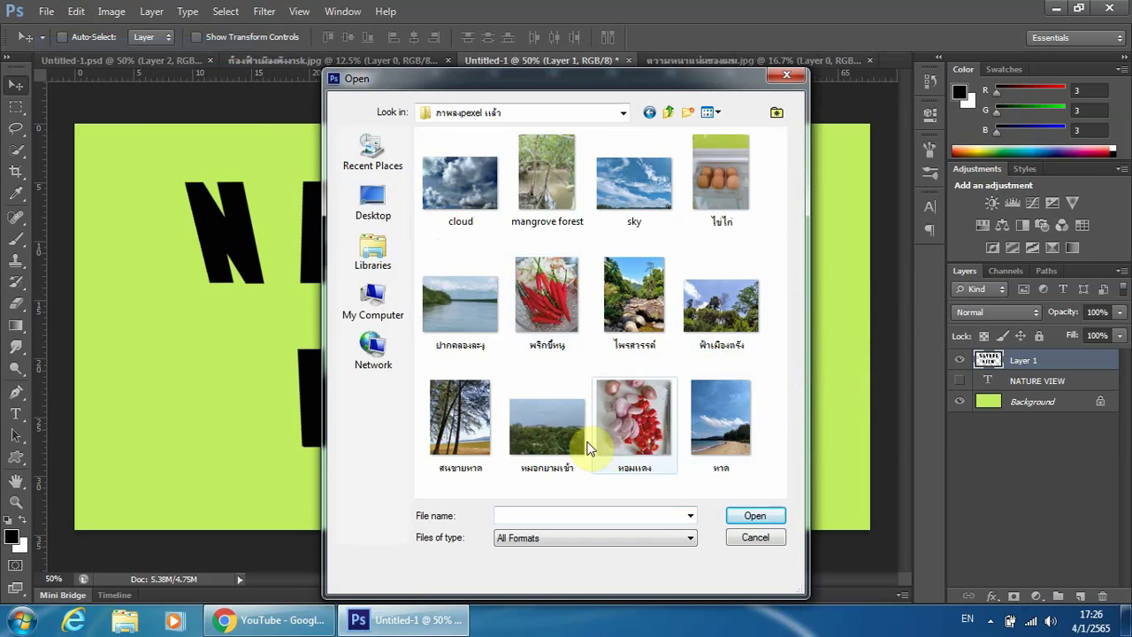
{"action": "left_click", "coordinate": [470, 424]}
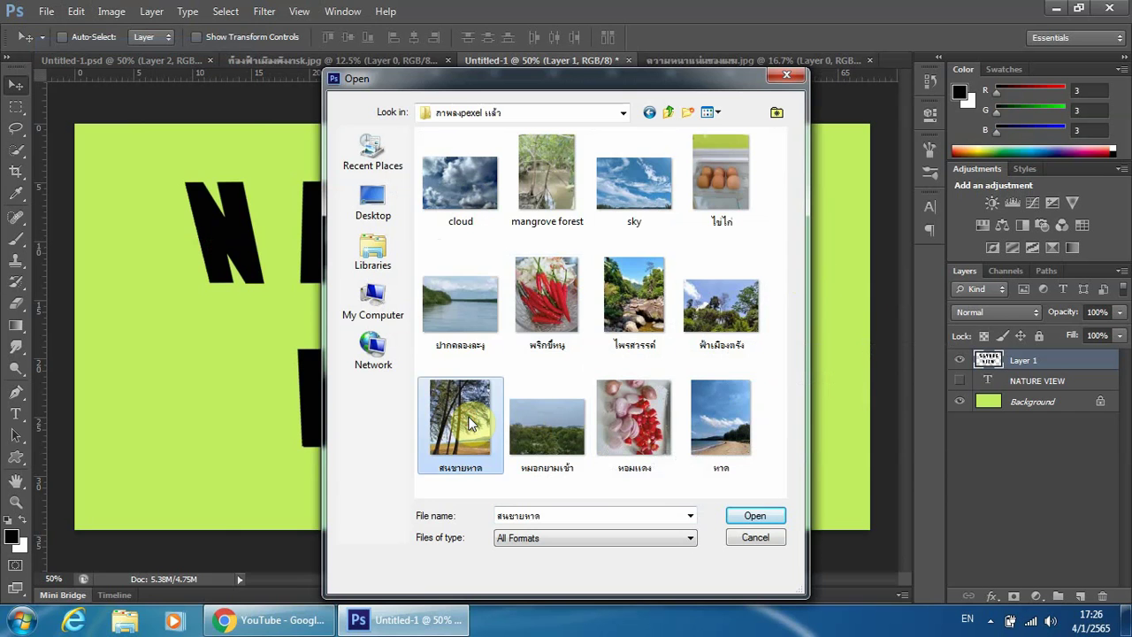
{"action": "left_click", "coordinate": [460, 307]}
{"action": "left_click", "coordinate": [748, 516]}
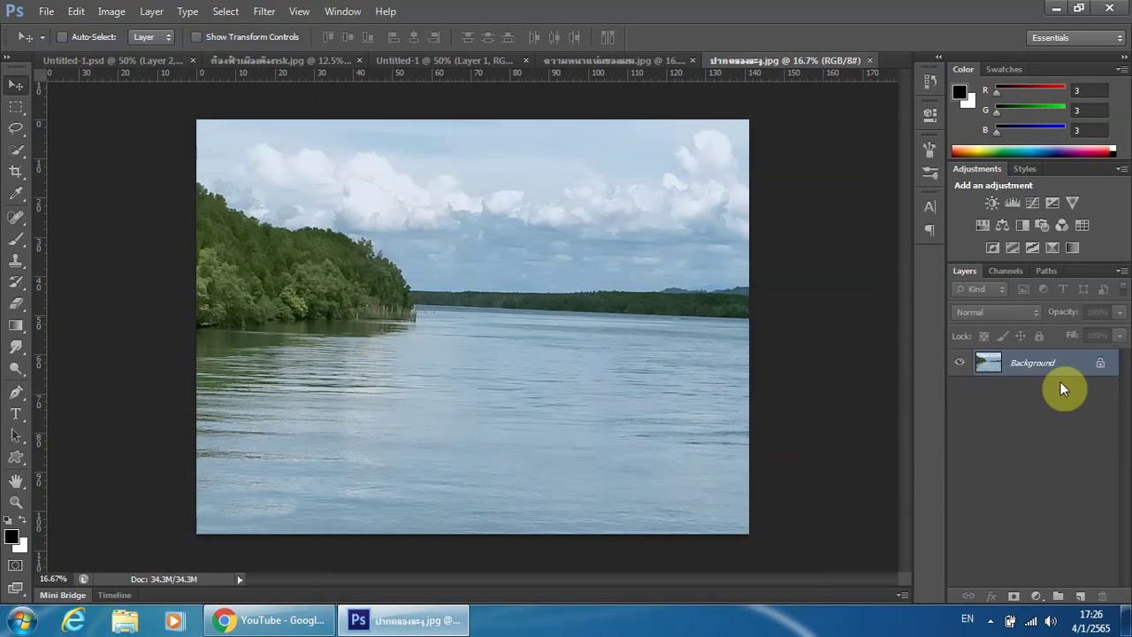
Unlock the river photo's Background and drag it onto the Untitled-1 canvas as Layer 2
{"action": "mouse_move", "coordinate": [1061, 389]}
{"action": "left_mouse_down"}
{"action": "mouse_move", "coordinate": [1114, 573]}
{"action": "mouse_move", "coordinate": [1103, 595]}
{"action": "left_mouse_up"}
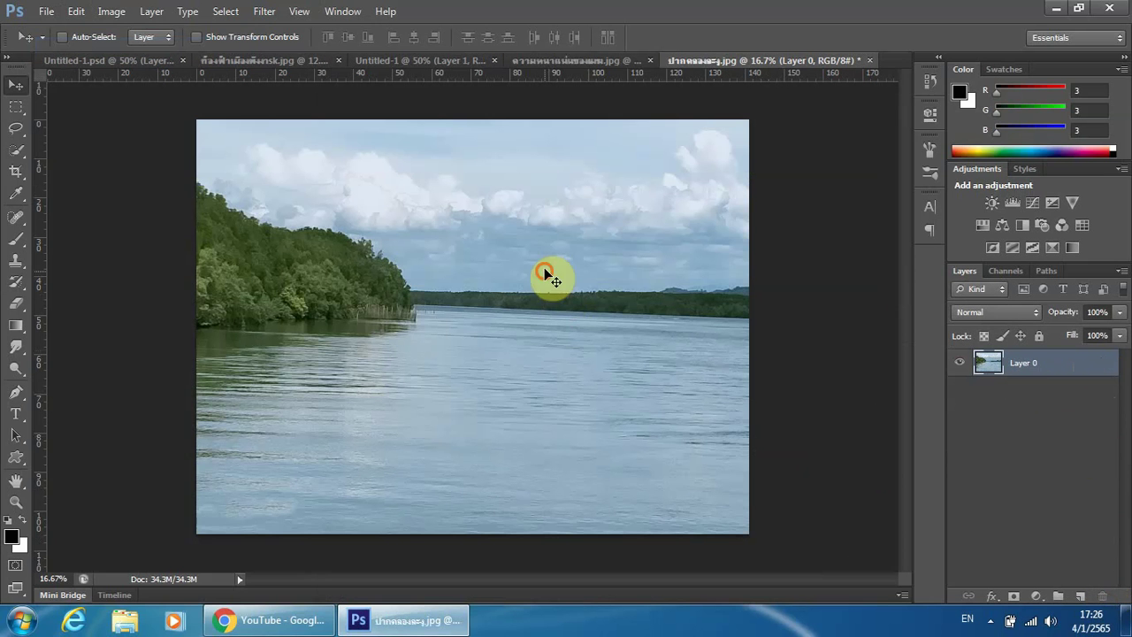
{"action": "mouse_move", "coordinate": [545, 269]}
{"action": "left_mouse_down"}
{"action": "mouse_move", "coordinate": [601, 83]}
{"action": "mouse_move", "coordinate": [422, 62]}
{"action": "left_mouse_up"}
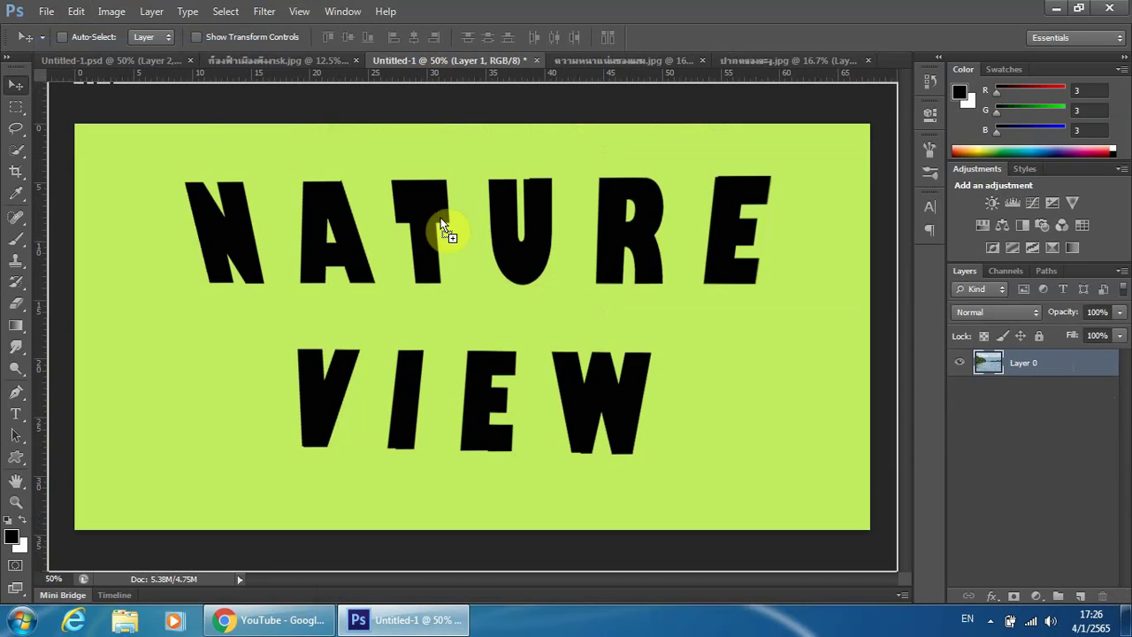
{"action": "left_click_drag", "start_coordinate": [420, 57], "coordinate": [450, 268]}
{"action": "mouse_move", "coordinate": [518, 324]}
{"action": "left_mouse_down"}
{"action": "mouse_move", "coordinate": [520, 381]}
{"action": "mouse_move", "coordinate": [578, 379]}
{"action": "mouse_move", "coordinate": [513, 336]}
{"action": "mouse_move", "coordinate": [389, 335]}
{"action": "mouse_move", "coordinate": [505, 380]}
{"action": "mouse_move", "coordinate": [784, 399]}
{"action": "mouse_move", "coordinate": [614, 371]}
{"action": "mouse_move", "coordinate": [627, 361]}
{"action": "mouse_move", "coordinate": [310, 313]}
{"action": "mouse_move", "coordinate": [480, 339]}
{"action": "left_mouse_up"}
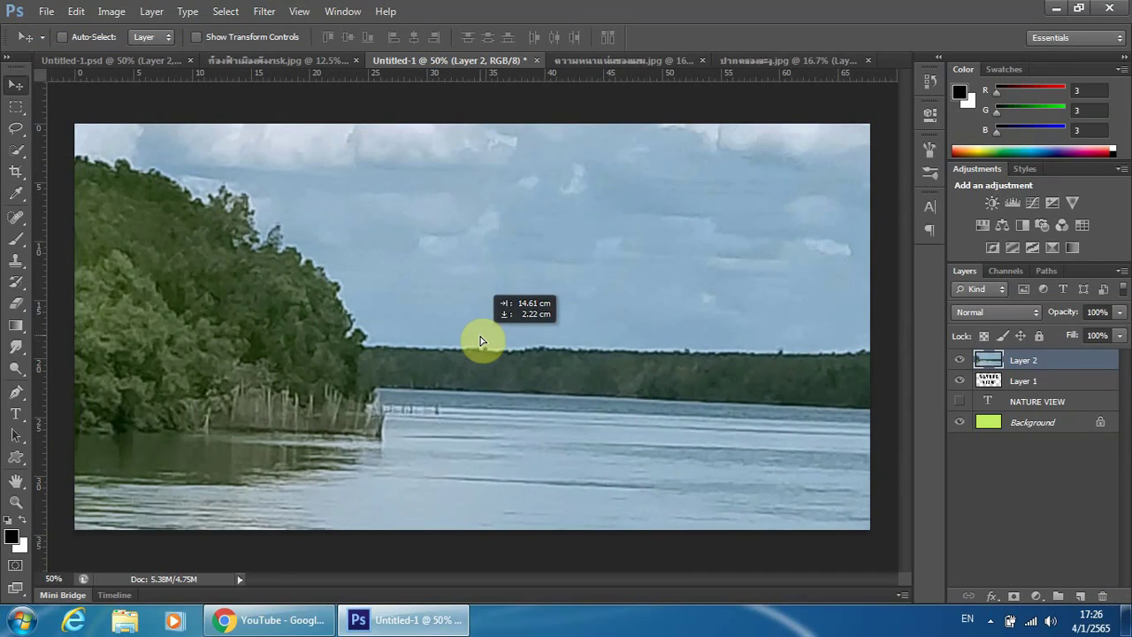
Clip the river photo into the letters and shift it right and down so mangroves fill them
{"action": "right_click", "coordinate": [1065, 363]}
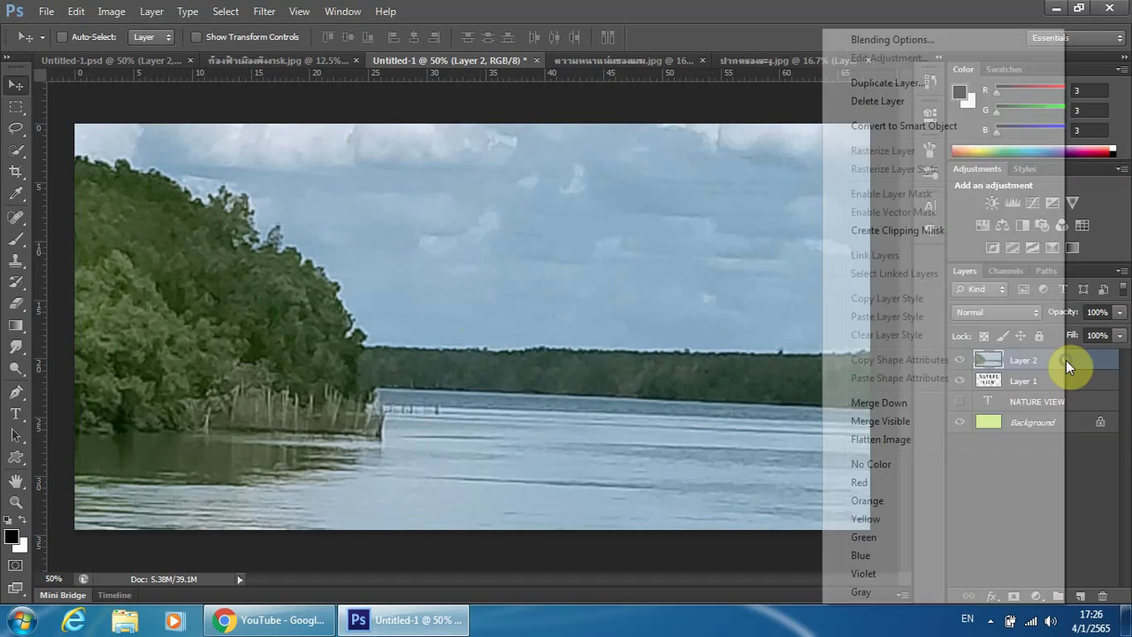
{"action": "left_click", "coordinate": [891, 232]}
{"action": "mouse_move", "coordinate": [495, 389]}
{"action": "left_mouse_down"}
{"action": "mouse_move", "coordinate": [482, 431]}
{"action": "mouse_move", "coordinate": [524, 395]}
{"action": "left_mouse_up"}
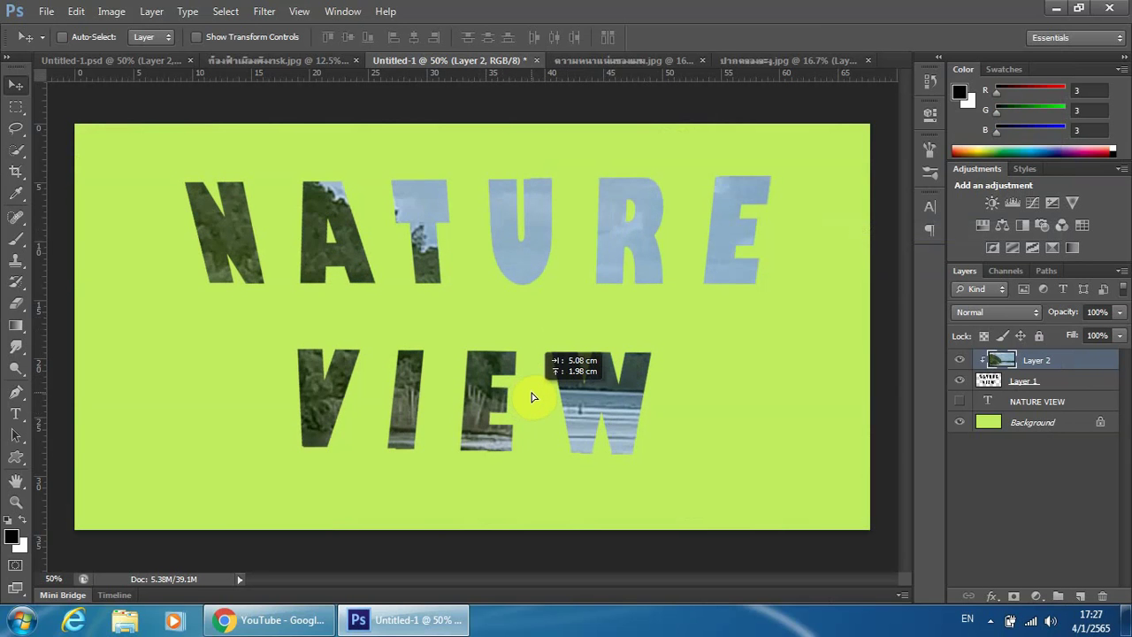
{"action": "mouse_move", "coordinate": [524, 393]}
{"action": "left_mouse_down"}
{"action": "mouse_move", "coordinate": [533, 386]}
{"action": "mouse_move", "coordinate": [494, 404]}
{"action": "mouse_move", "coordinate": [488, 427]}
{"action": "mouse_move", "coordinate": [496, 406]}
{"action": "left_mouse_up"}
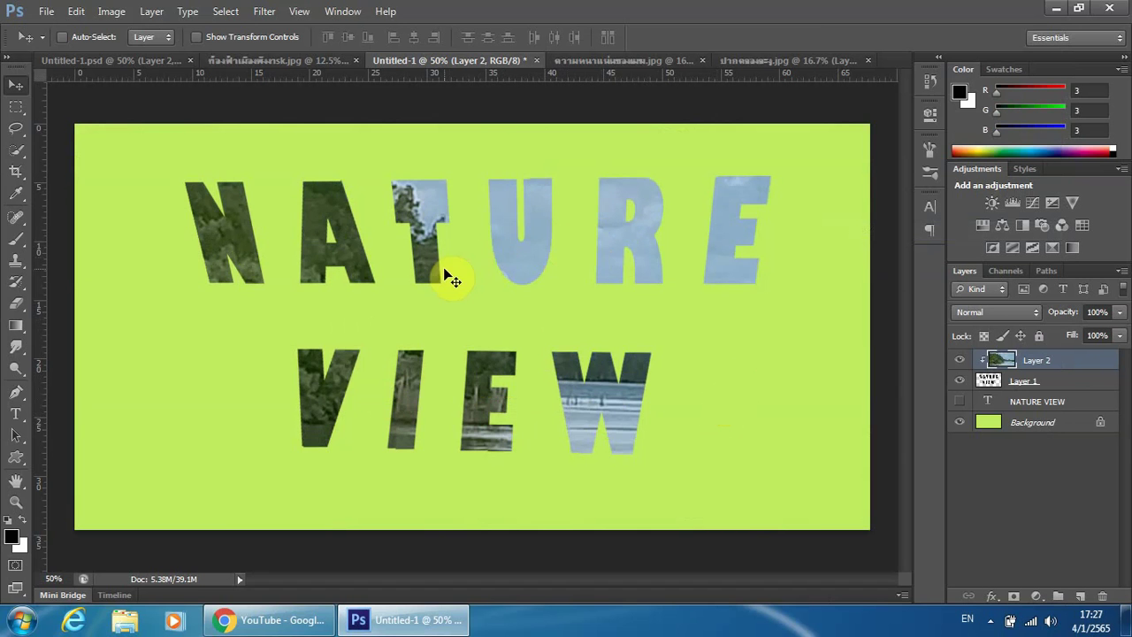
{"action": "mouse_move", "coordinate": [486, 397]}
{"action": "left_mouse_down"}
{"action": "mouse_move", "coordinate": [530, 419]}
{"action": "mouse_move", "coordinate": [566, 412]}
{"action": "left_mouse_up"}
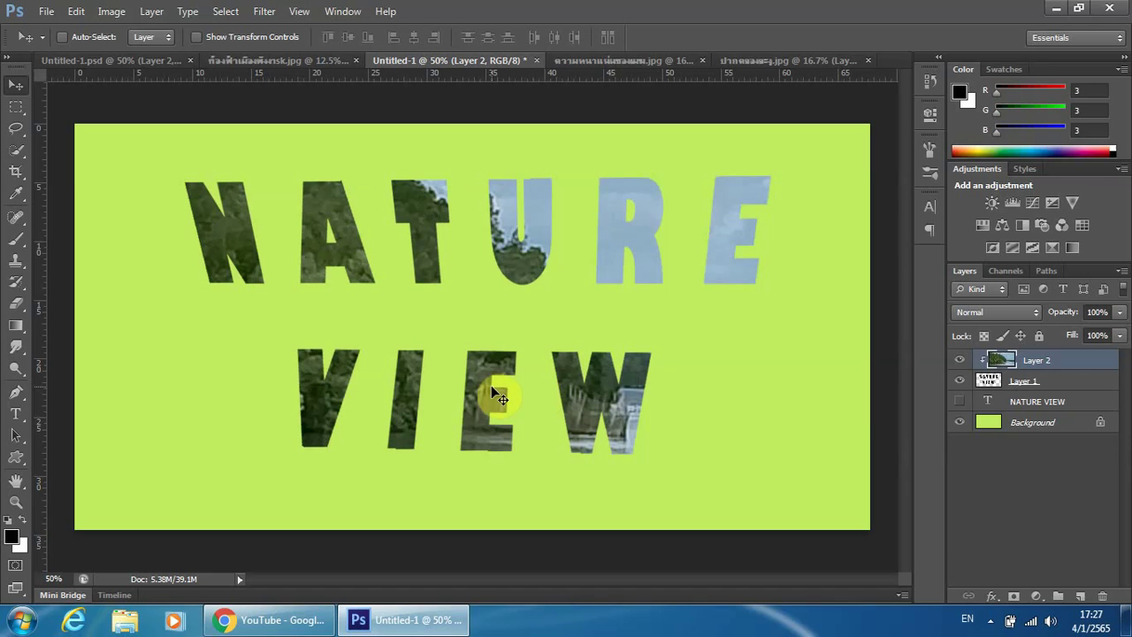